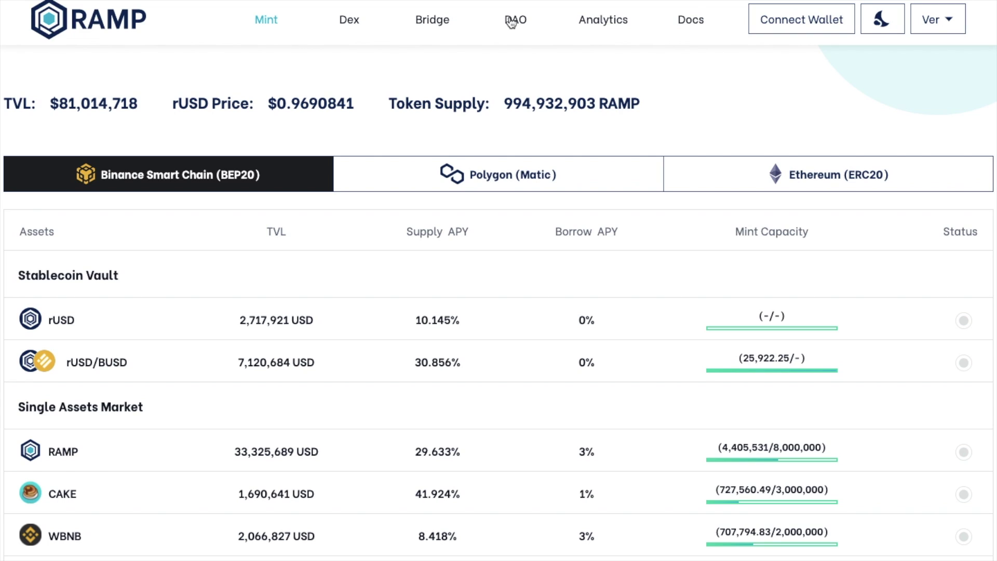
# - Connect Metamask on the Binance network after checking the Polygon and Ethereum options, showing 0.28 BNB
pyautogui.click(773, 26)
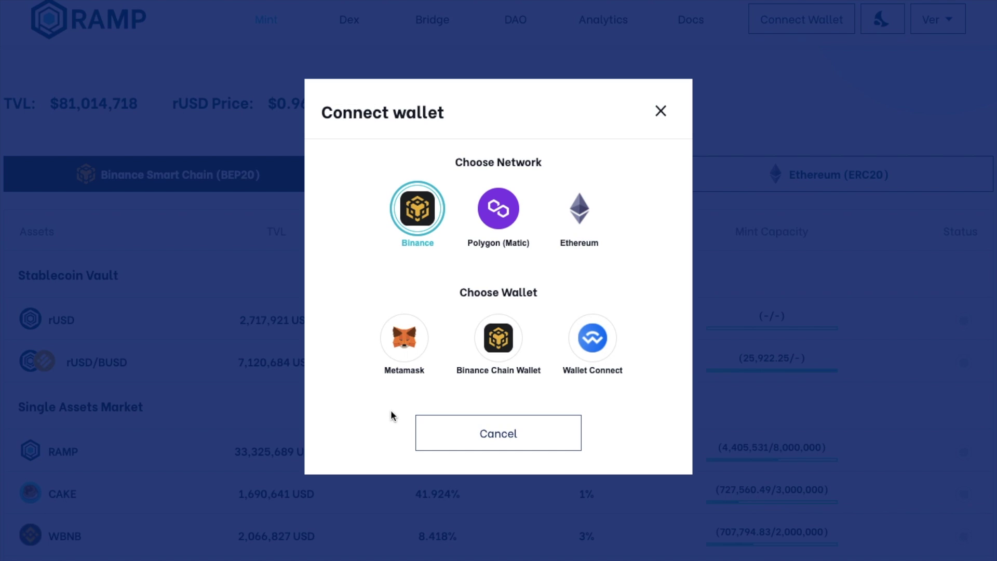
pyautogui.click(500, 234)
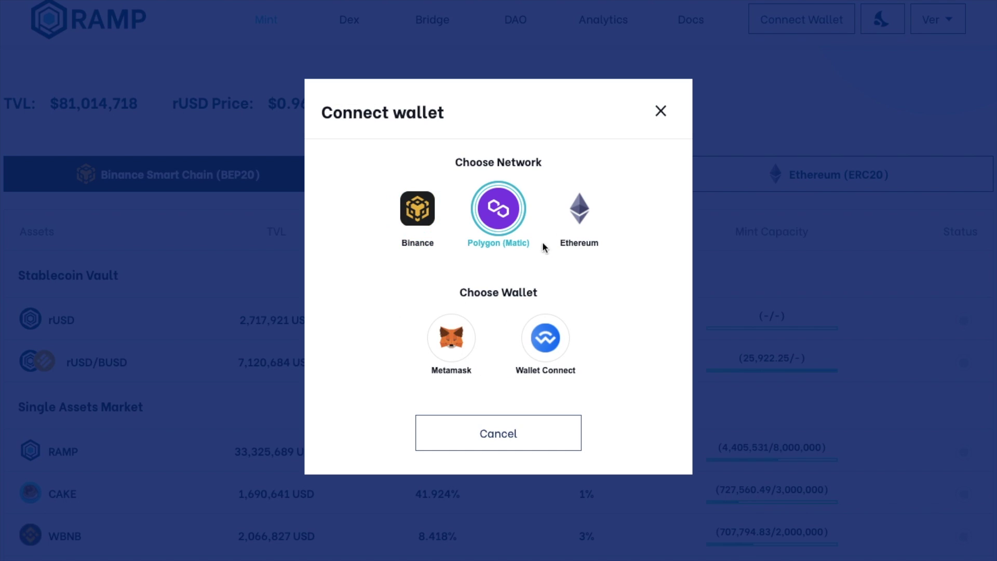
pyautogui.click(578, 206)
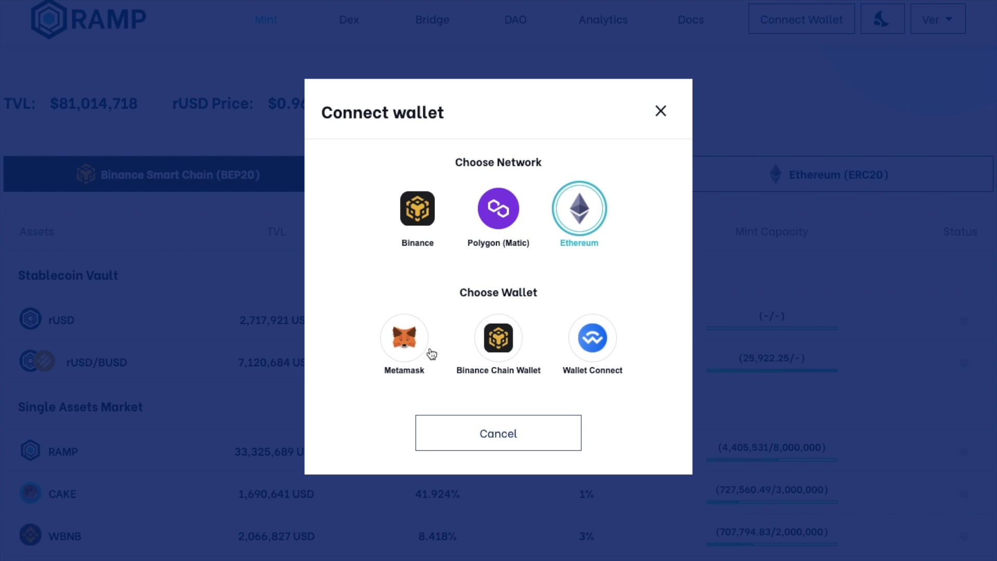
pyautogui.click(425, 210)
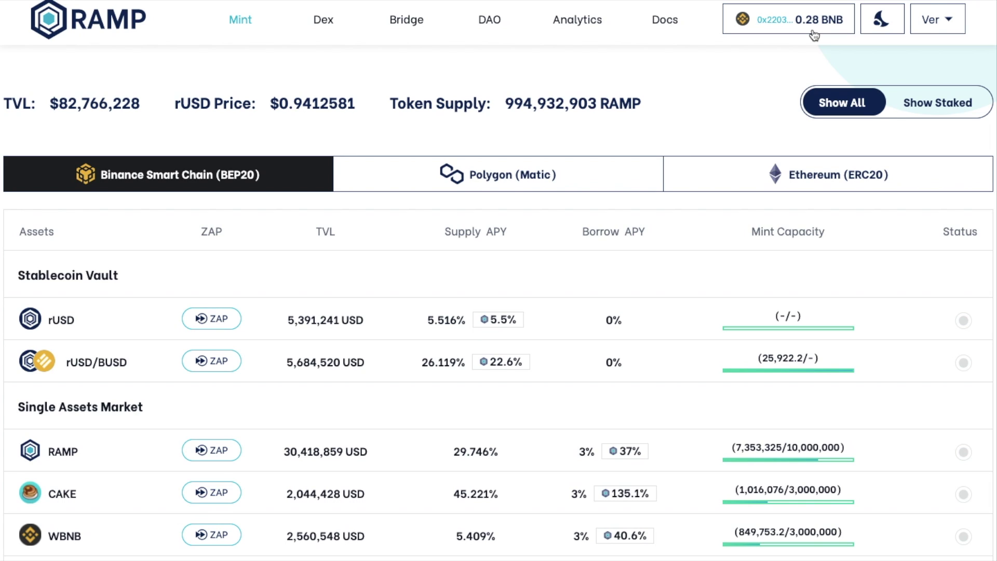
pyautogui.click(322, 33)
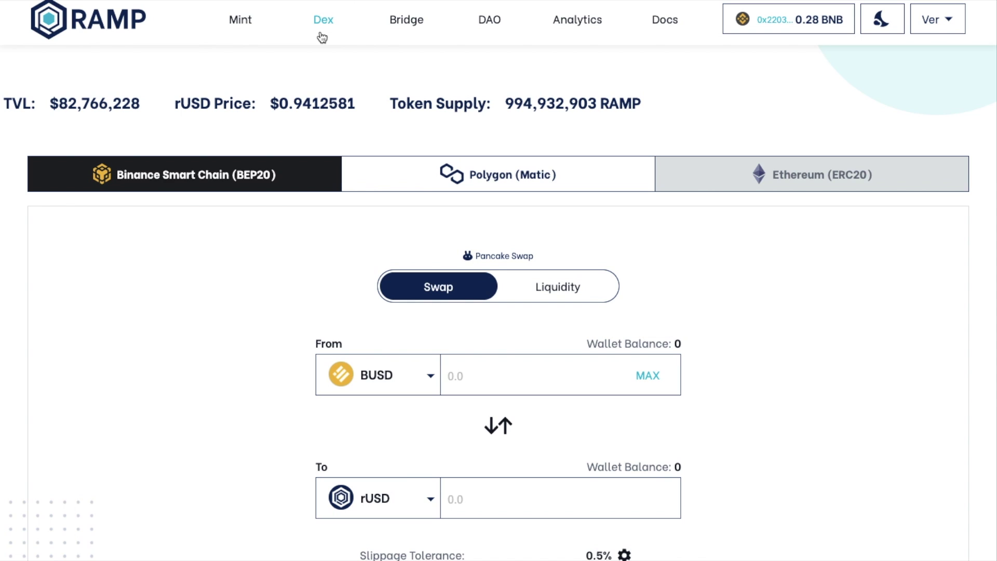
# - Scroll down to the Pancake Swap form set to BUSD to rUSD with 0.5% slippage
pyautogui.scroll(-2, 758, 344)
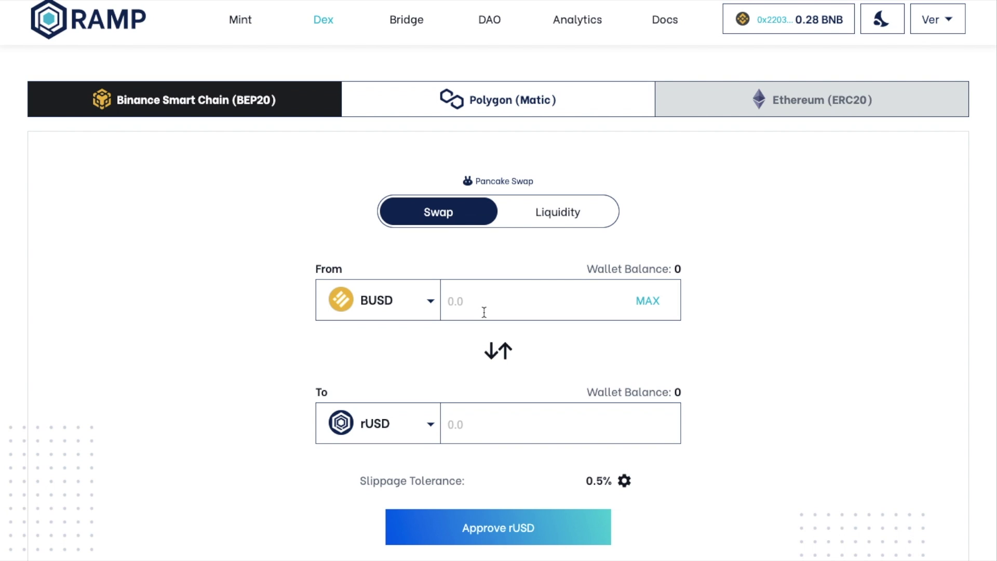
# - Set the swap from BNB to USDT, receiving exactly 50 USDT
pyautogui.click(418, 301)
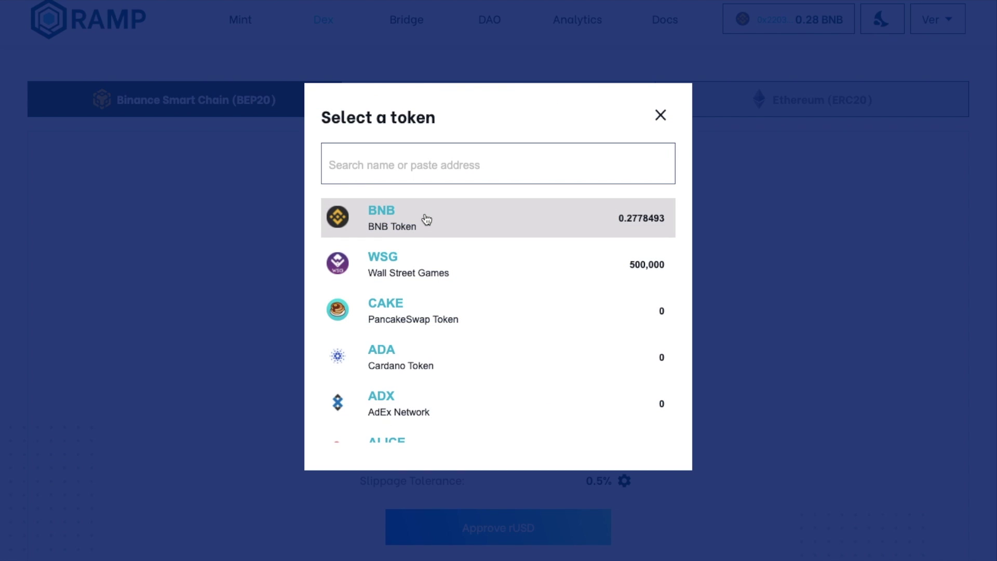
pyautogui.click(426, 218)
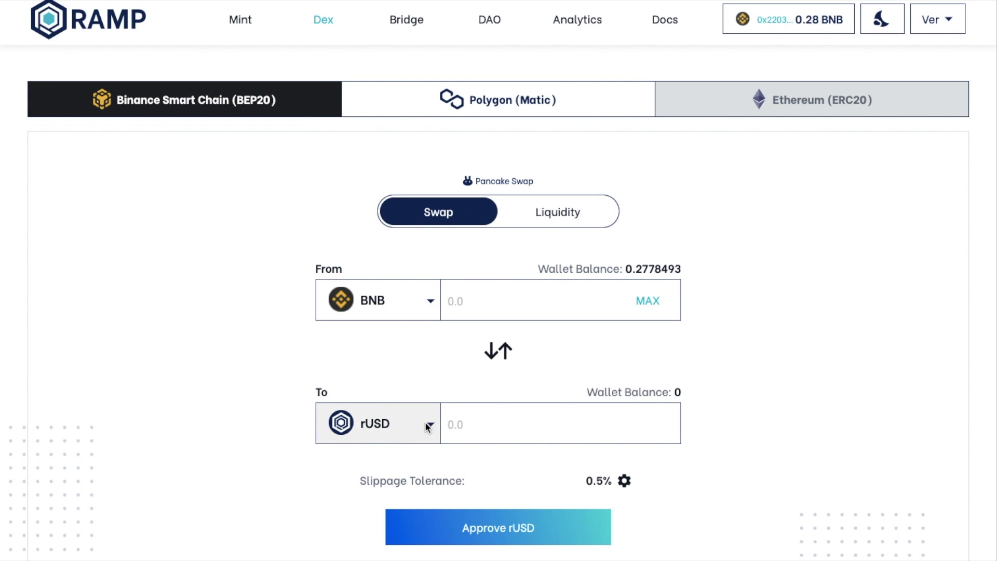
pyautogui.click(425, 421)
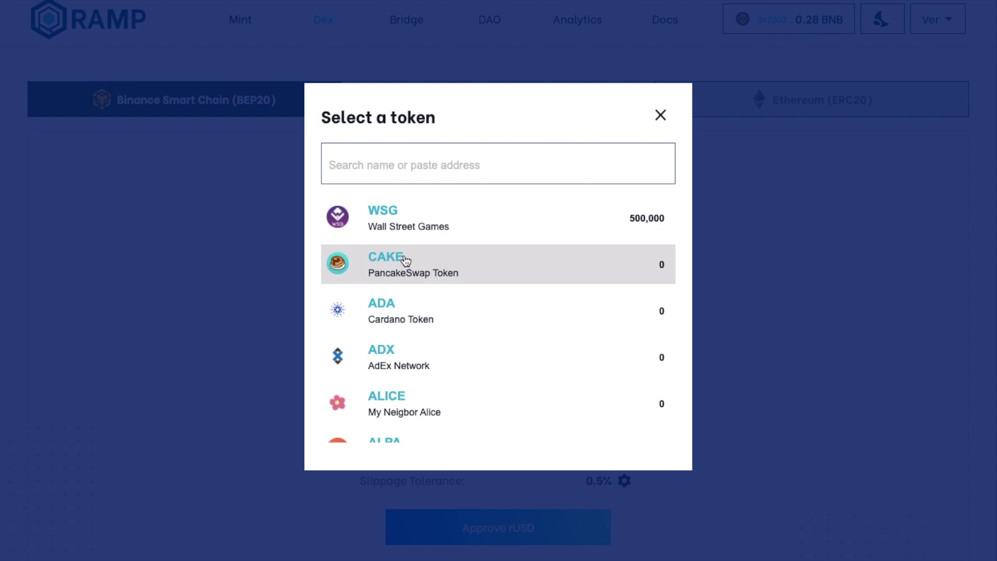
pyautogui.click(396, 164)
pyautogui.write('usdt')
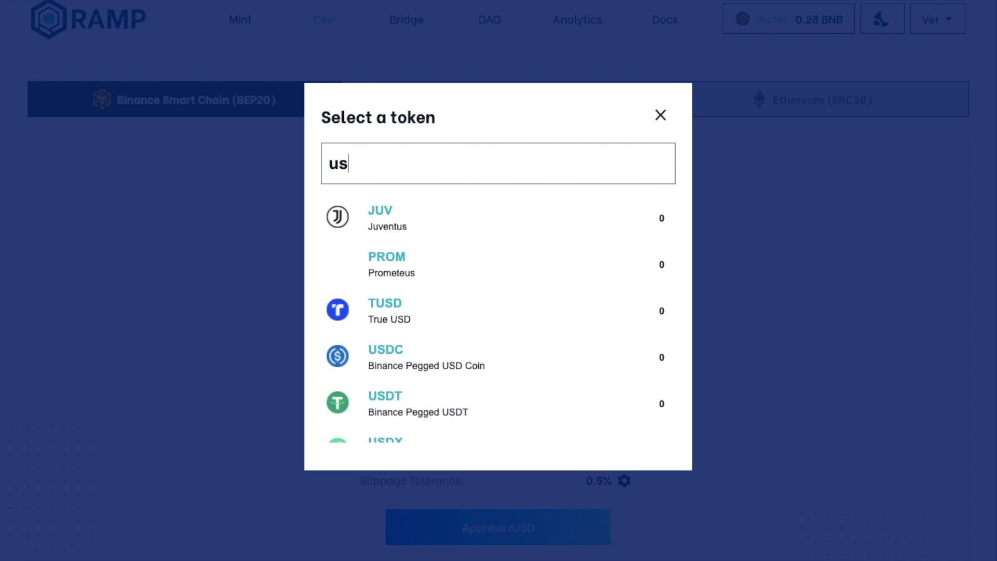
pyautogui.click(386, 222)
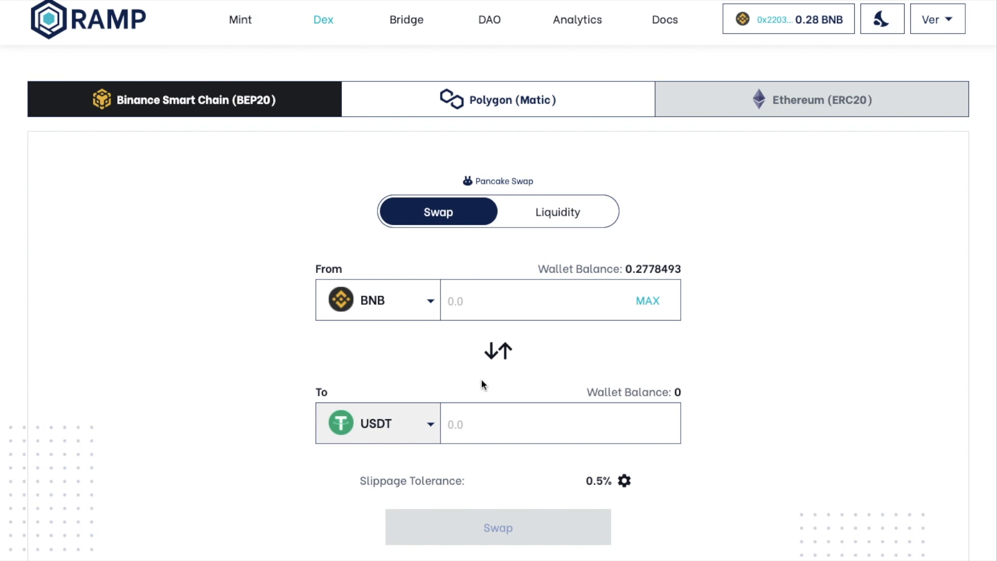
pyautogui.click(478, 429)
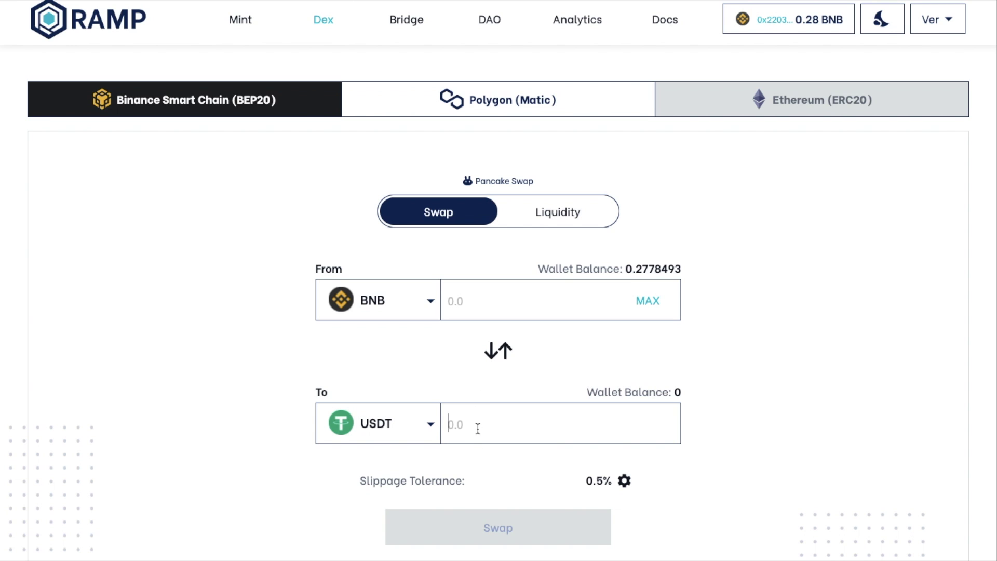
pyautogui.write('50')
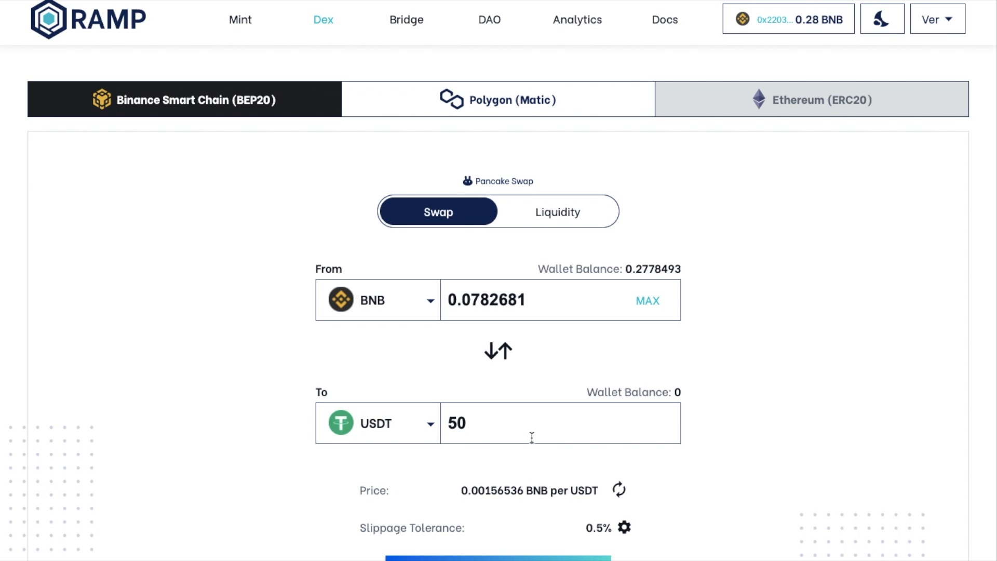
# - Confirm the slippage tolerance stays at 0.5% and submit the BNB-to-USDT swap
pyautogui.scroll(-2, 815, 450)
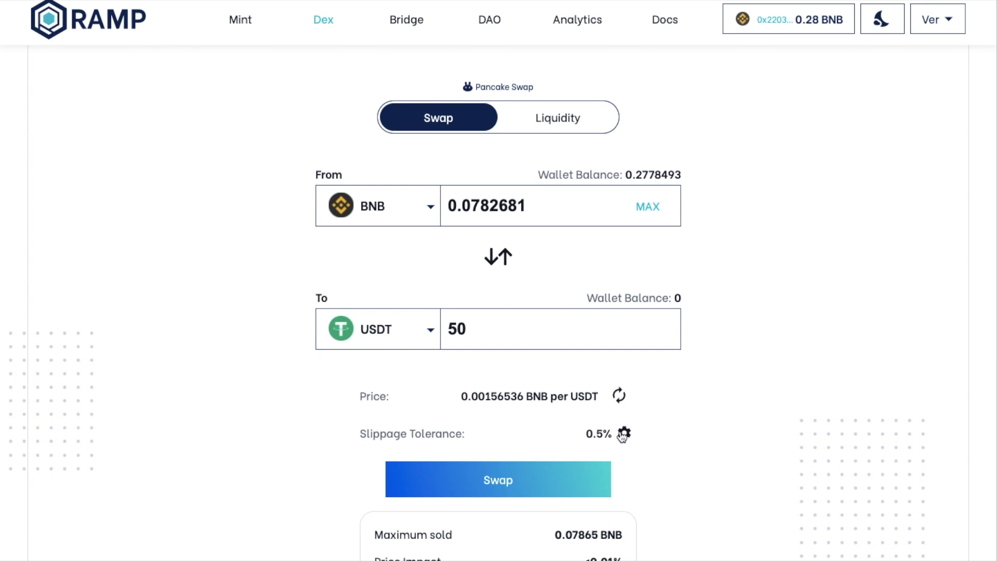
pyautogui.click(625, 435)
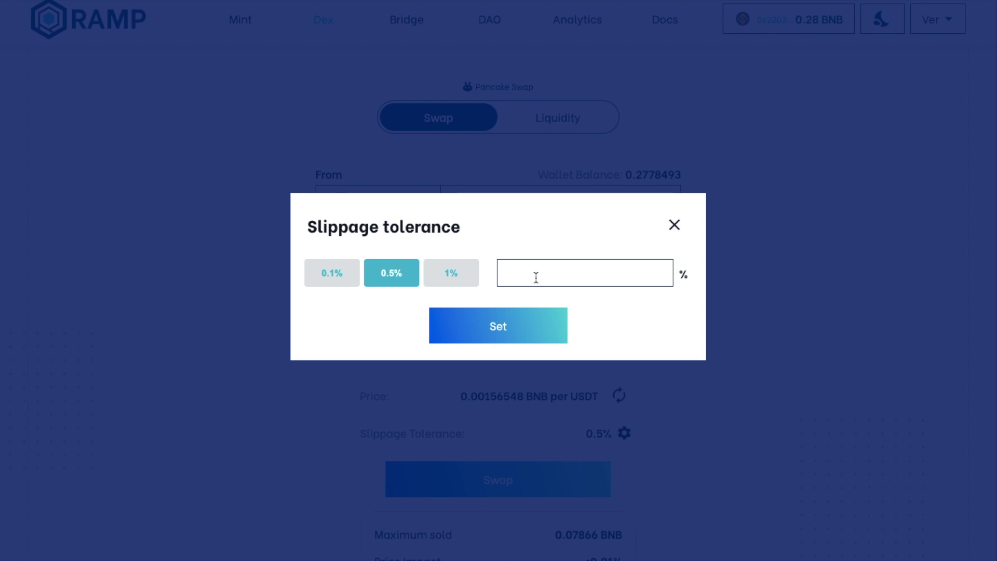
pyautogui.click(673, 226)
pyautogui.scroll(-2, 760, 506)
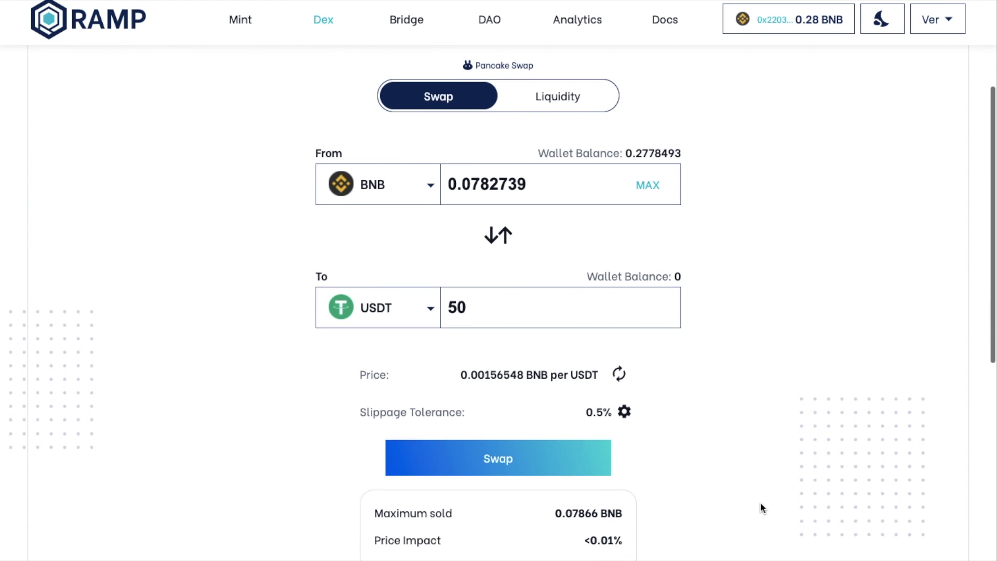
pyautogui.scroll(-3, 761, 507)
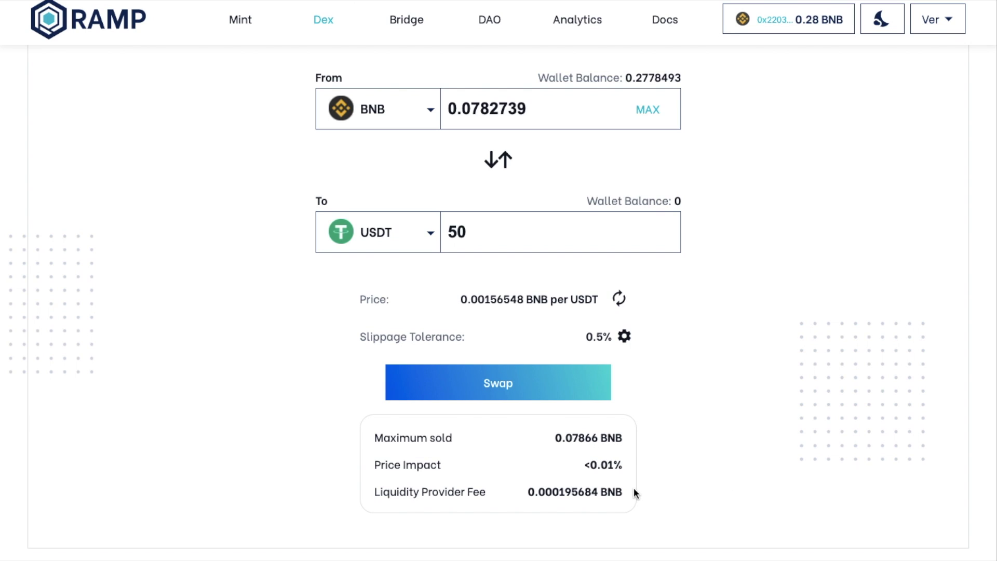
pyautogui.click(566, 390)
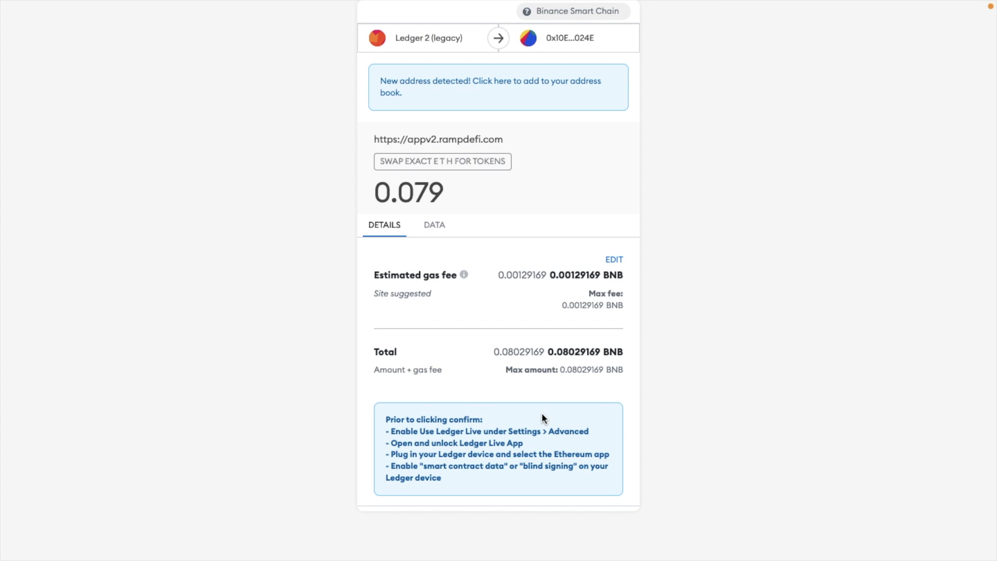
# - Confirm the 0.079 BNB swap in MetaMask, leaving about 50.354 USDT and 0.1979 BNB
pyautogui.scroll(-1, 540, 366)
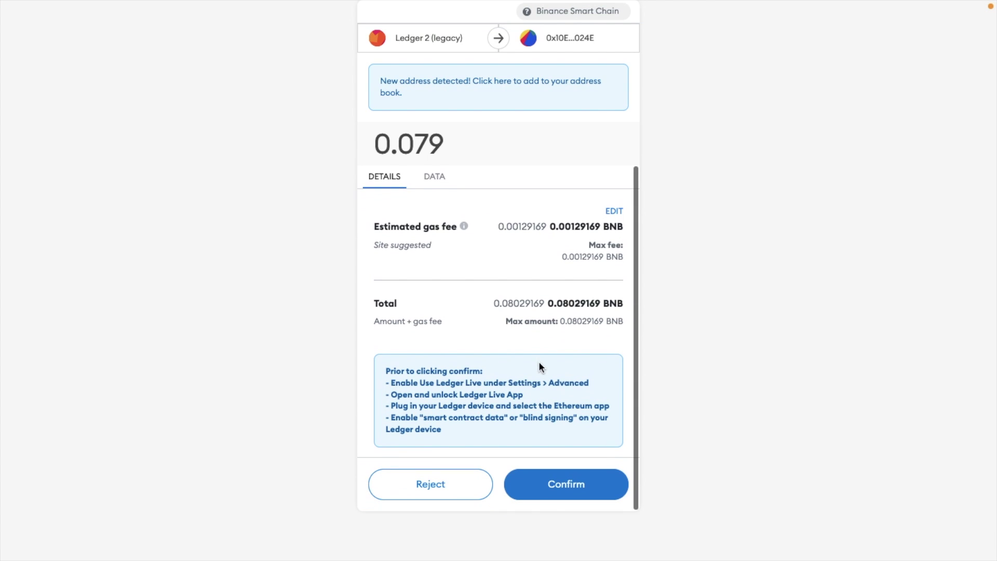
pyautogui.click(553, 487)
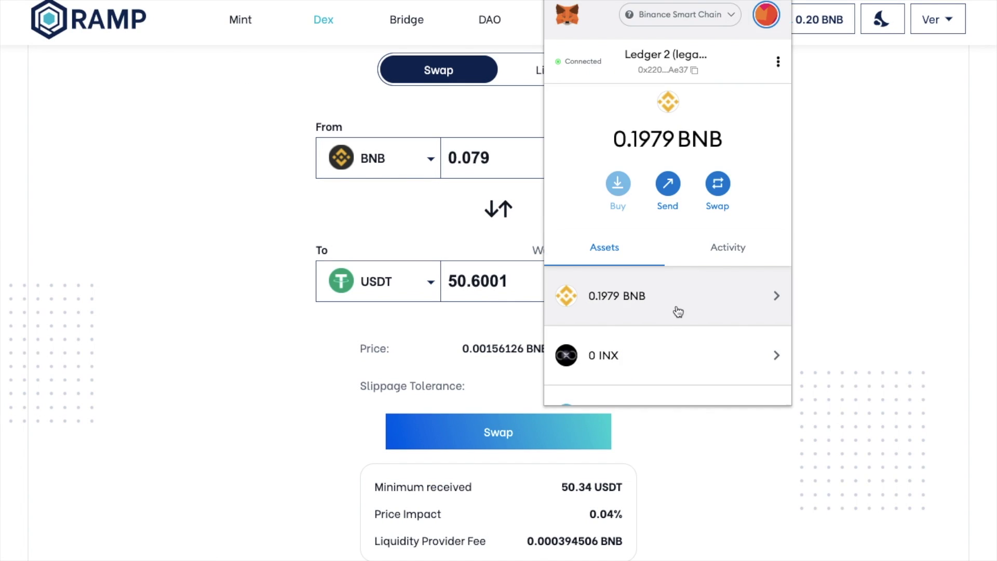
pyautogui.scroll(-5, 676, 312)
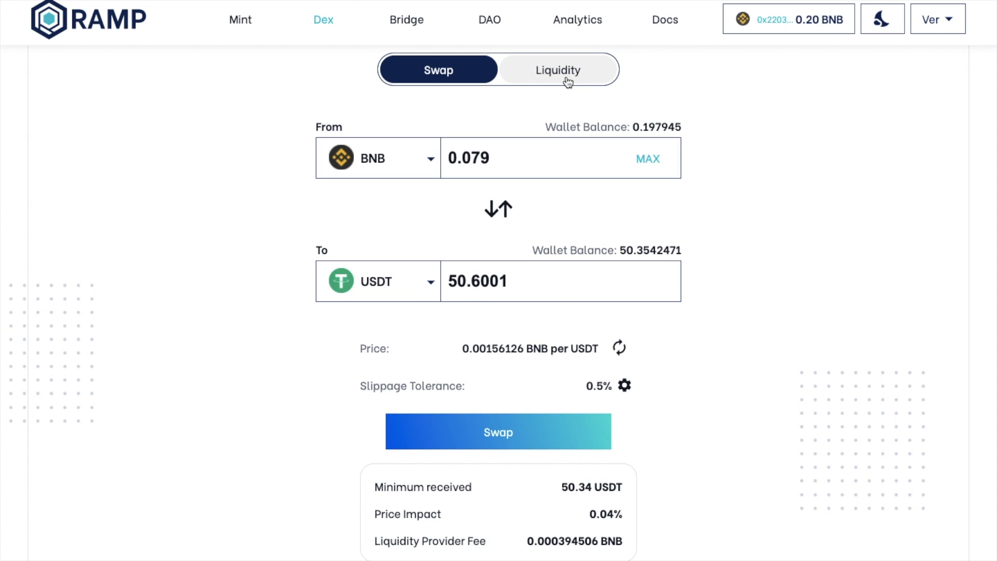
# - Select the USDT/BNB liquidity pair and fill in the full 50.354 USDT with 0.078552 BNB
pyautogui.click(569, 82)
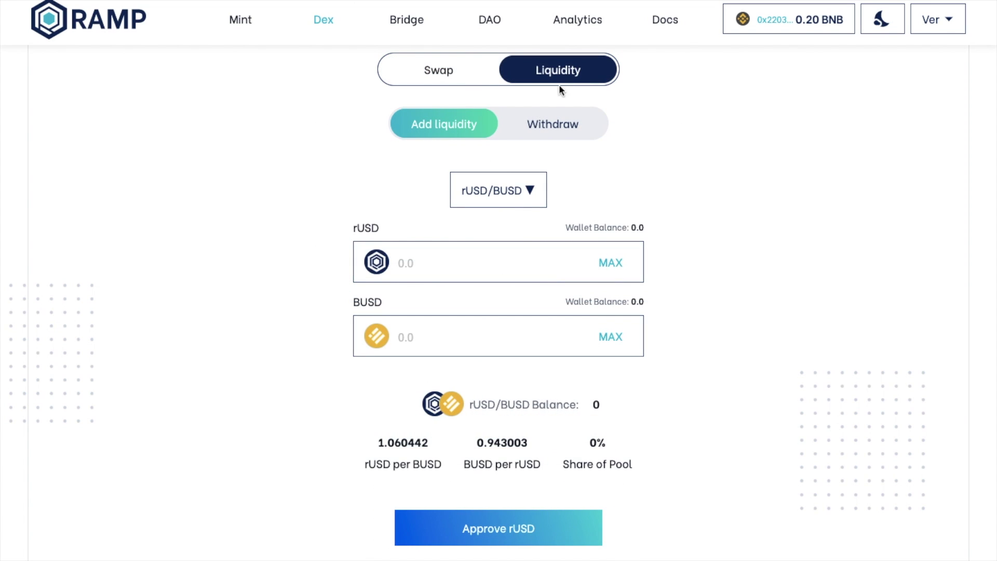
pyautogui.click(529, 191)
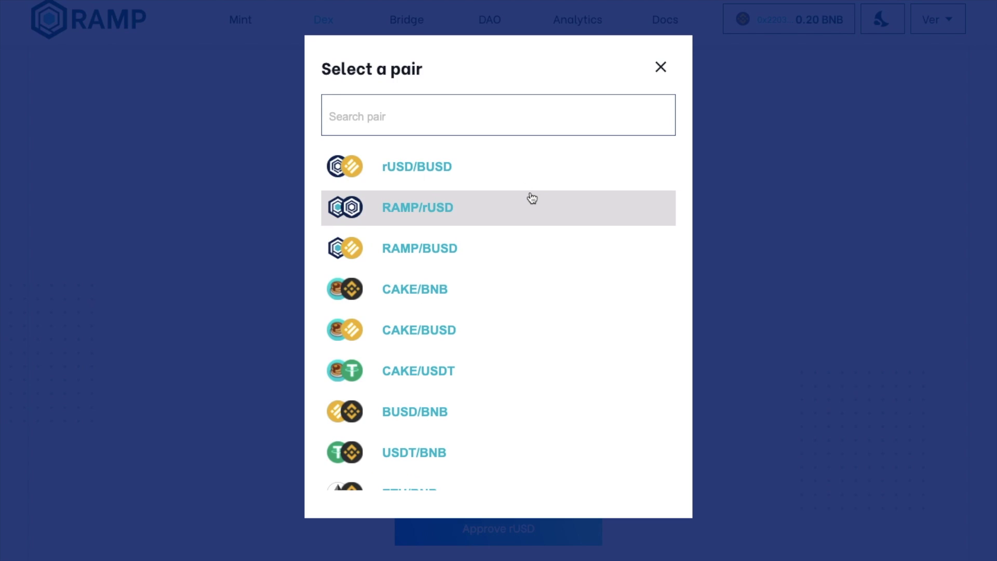
pyautogui.click(425, 456)
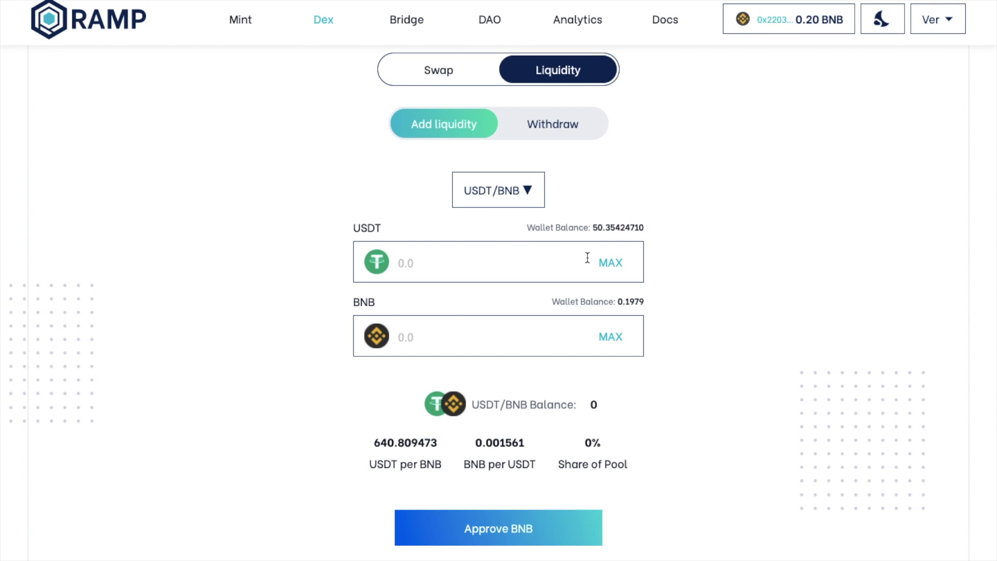
pyautogui.click(608, 264)
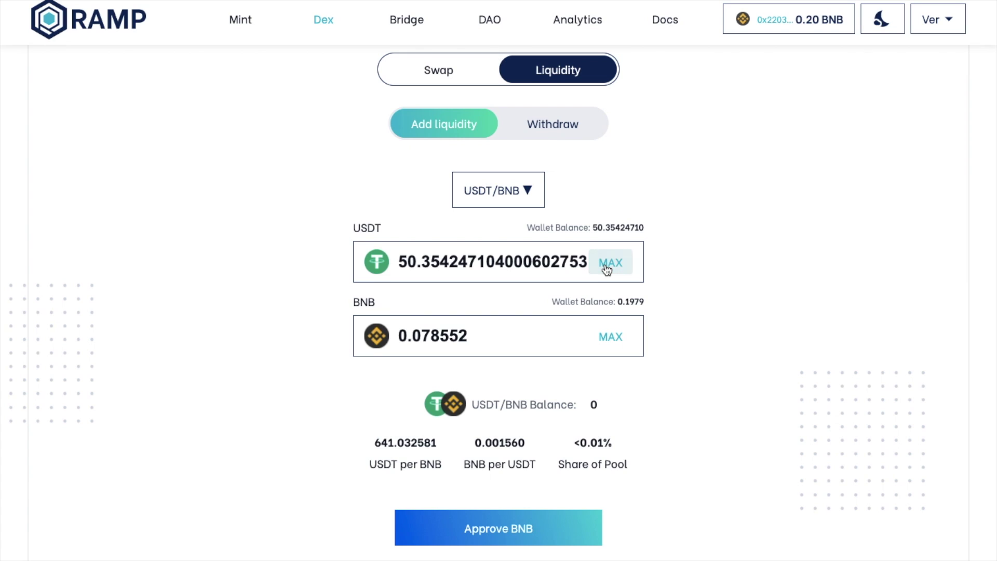
# - Approve WBNB spending and confirm the USDT/BNB liquidity deposit in MetaMask, yielding 1.6192 LP
pyautogui.click(587, 537)
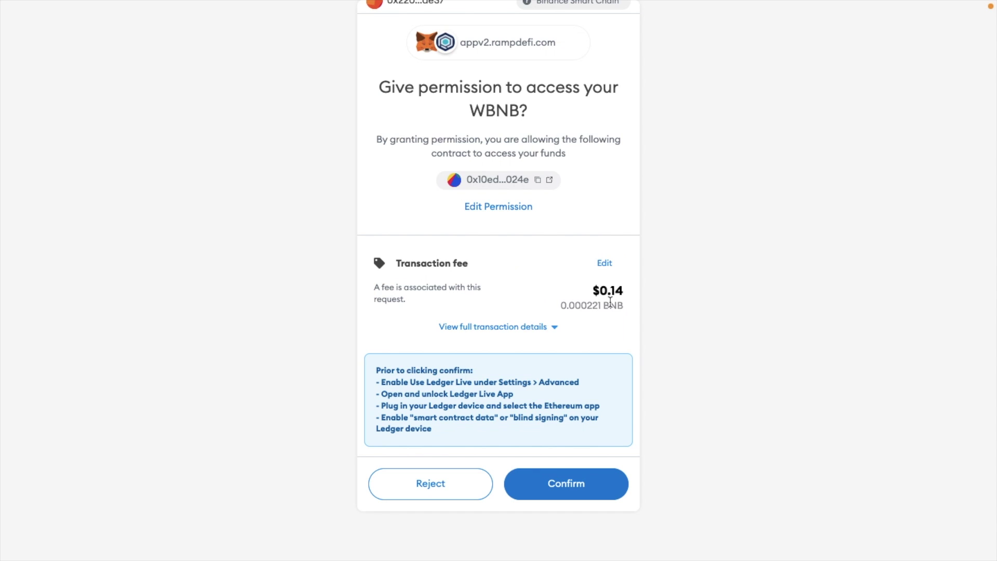
pyautogui.click(574, 484)
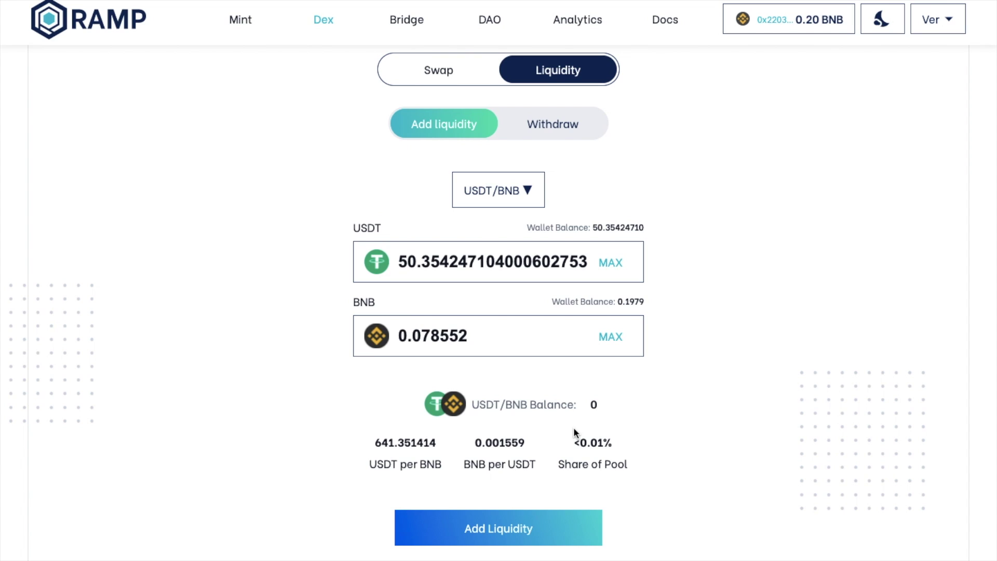
pyautogui.click(566, 541)
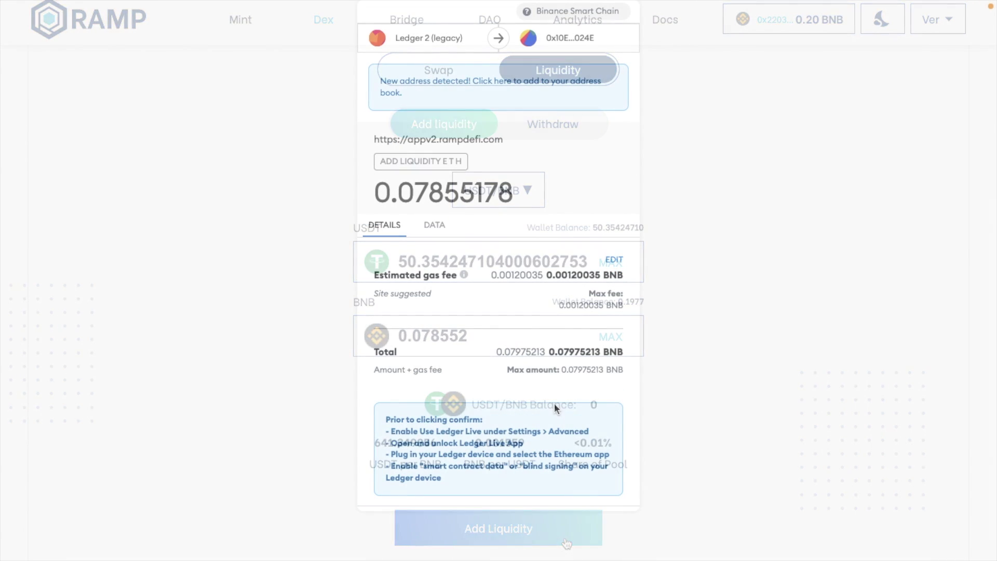
pyautogui.scroll(-1, 553, 403)
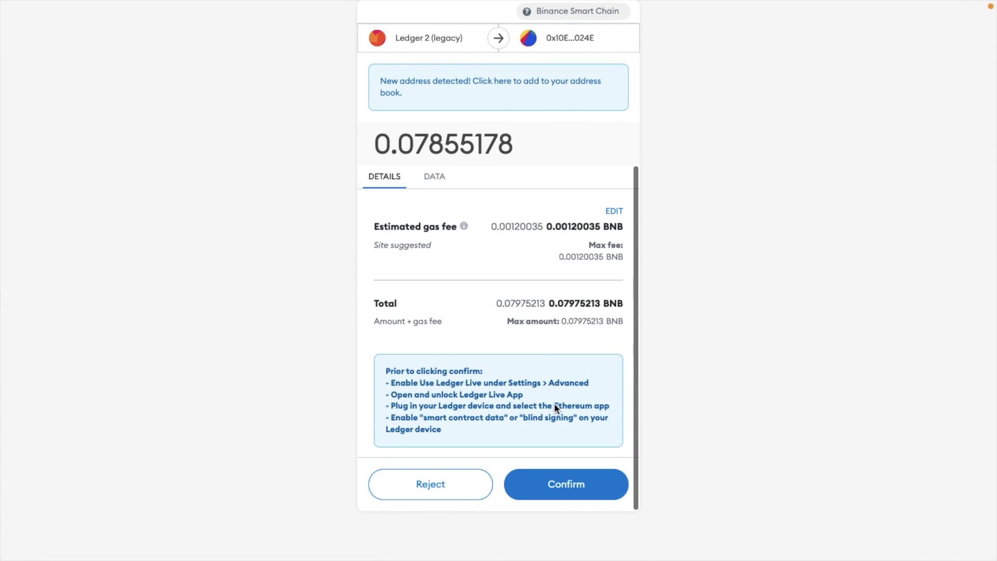
pyautogui.click(545, 491)
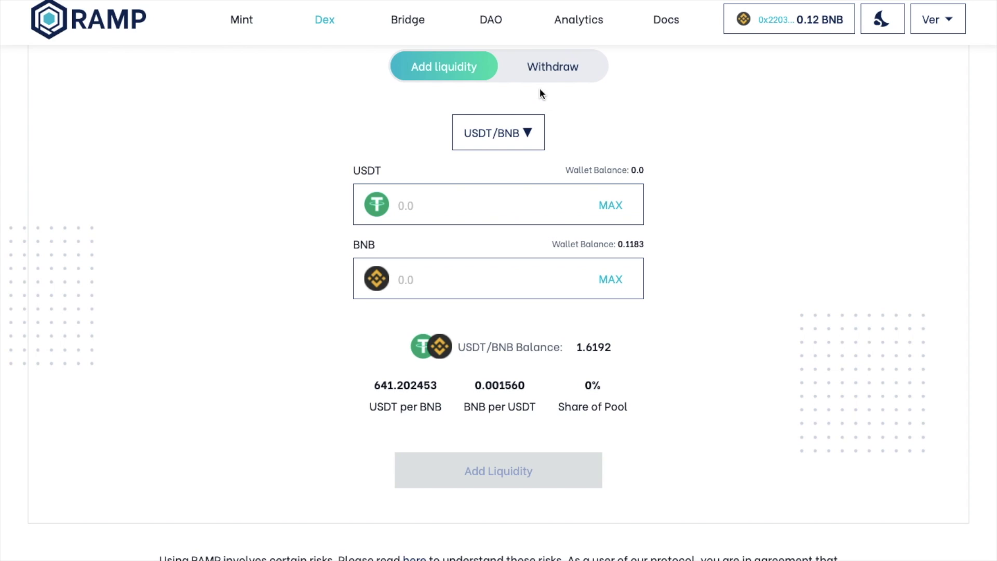
# - Show the Withdraw view listing the USDT/BNB position at 1.61924 LP tokens
pyautogui.click(551, 78)
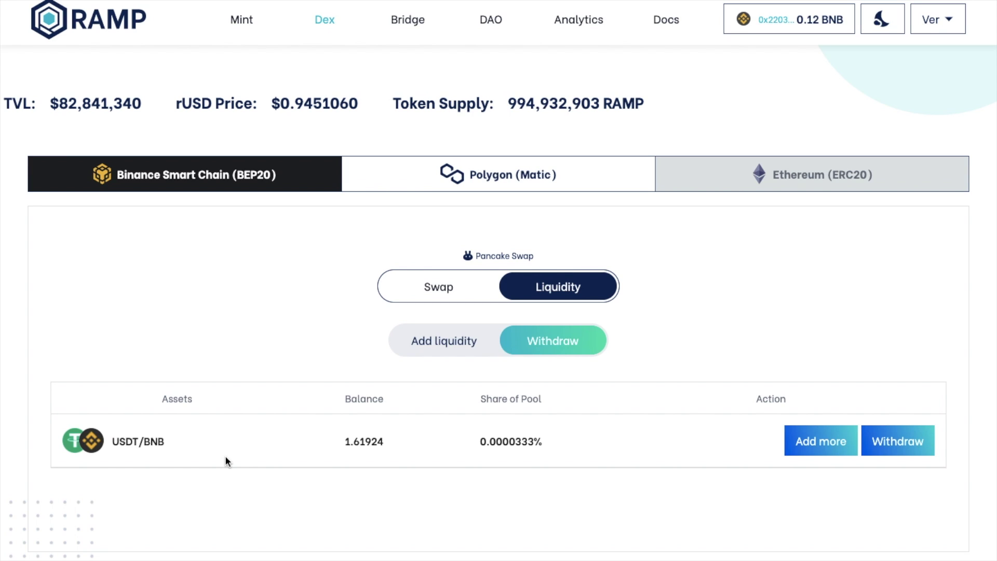
pyautogui.click(240, 20)
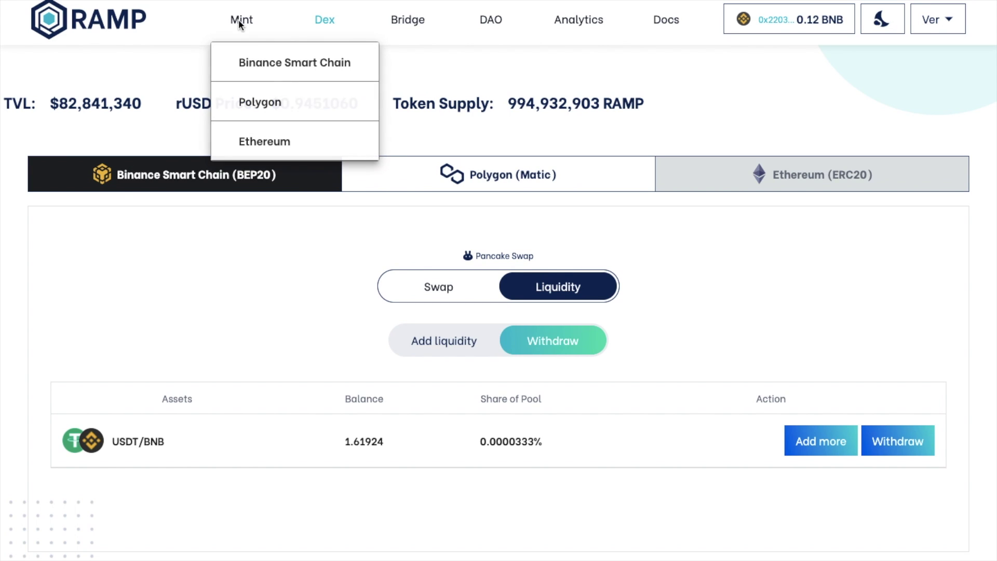
# - Choose the Binance Smart Chain mint vaults and open ZAP on the USDT/BNB LP vault
pyautogui.click(246, 70)
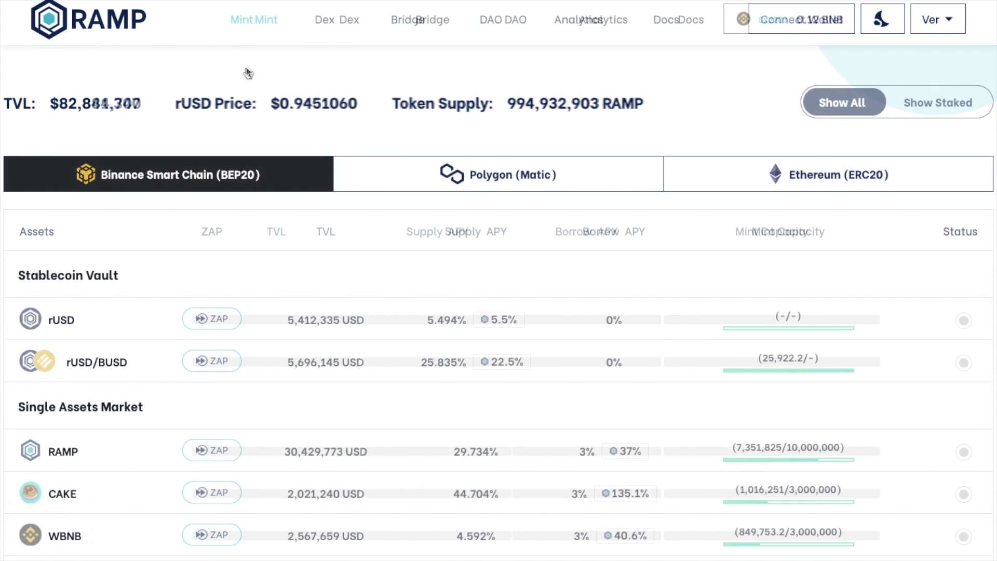
pyautogui.scroll(-3, 319, 426)
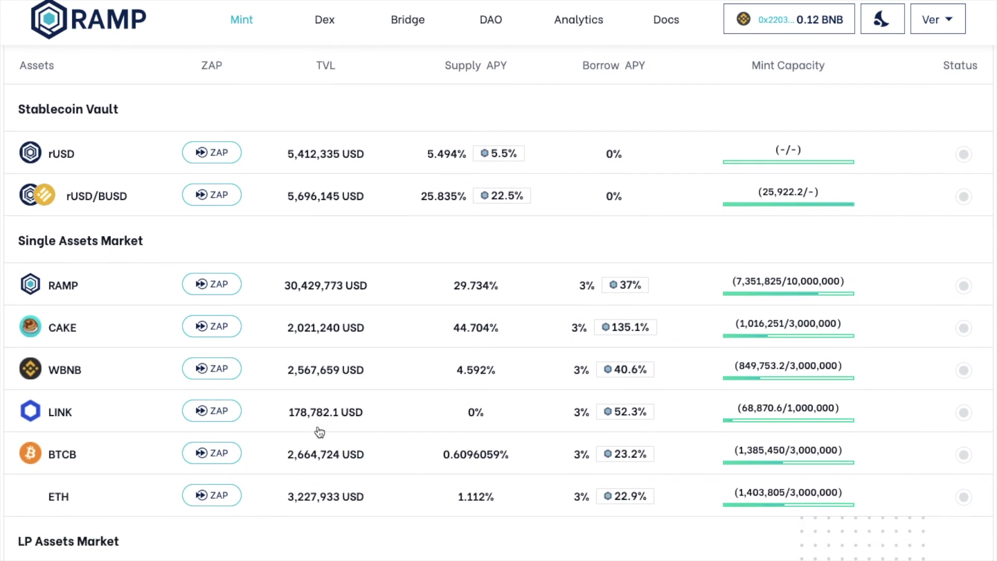
pyautogui.scroll(-5, 319, 432)
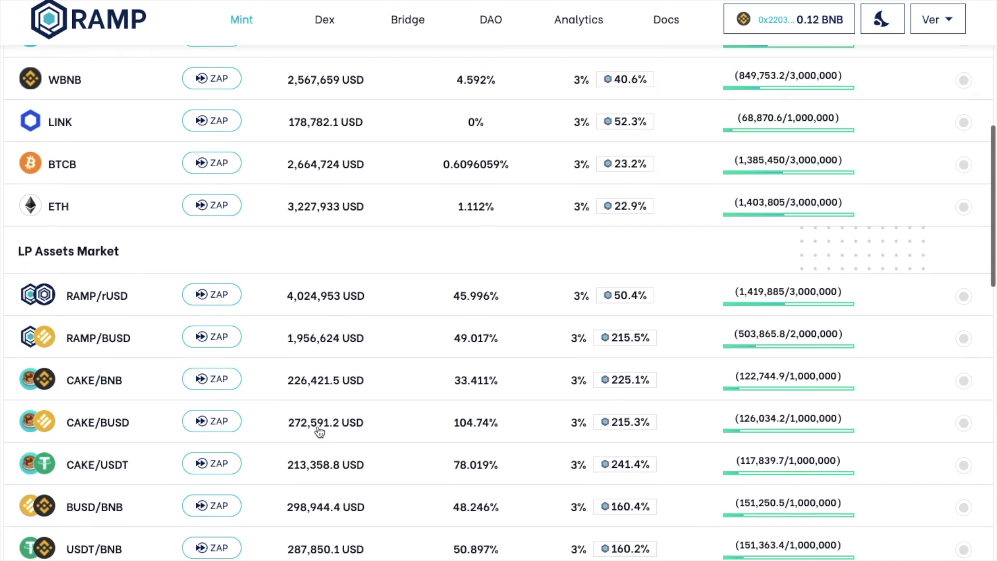
pyautogui.scroll(-1, 319, 432)
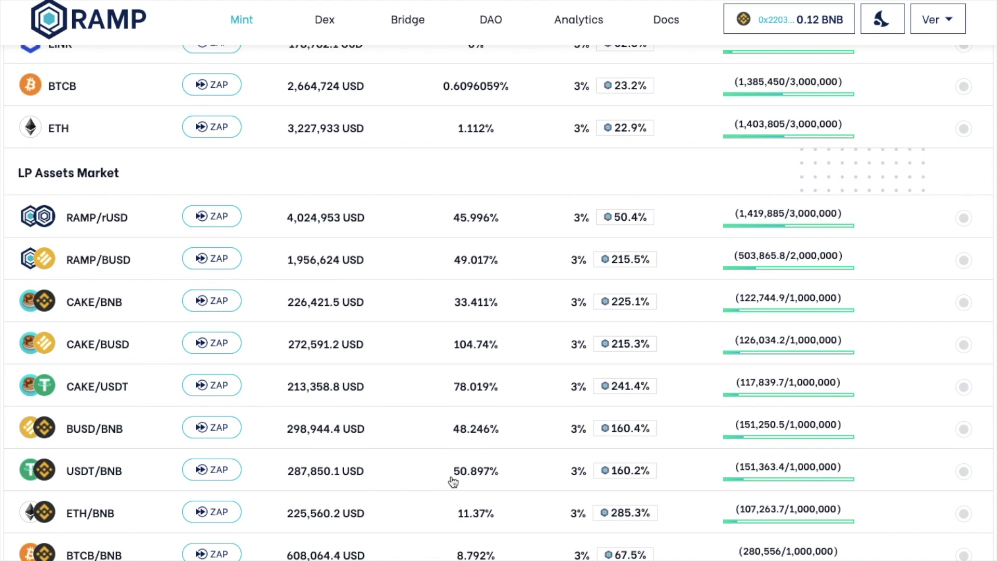
pyautogui.moveTo(466, 482)
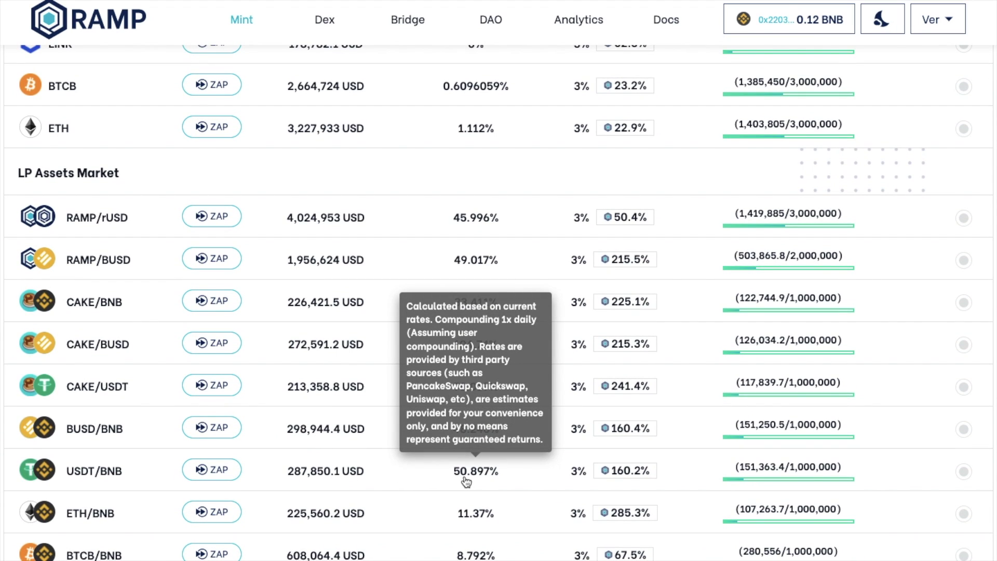
pyautogui.click(213, 473)
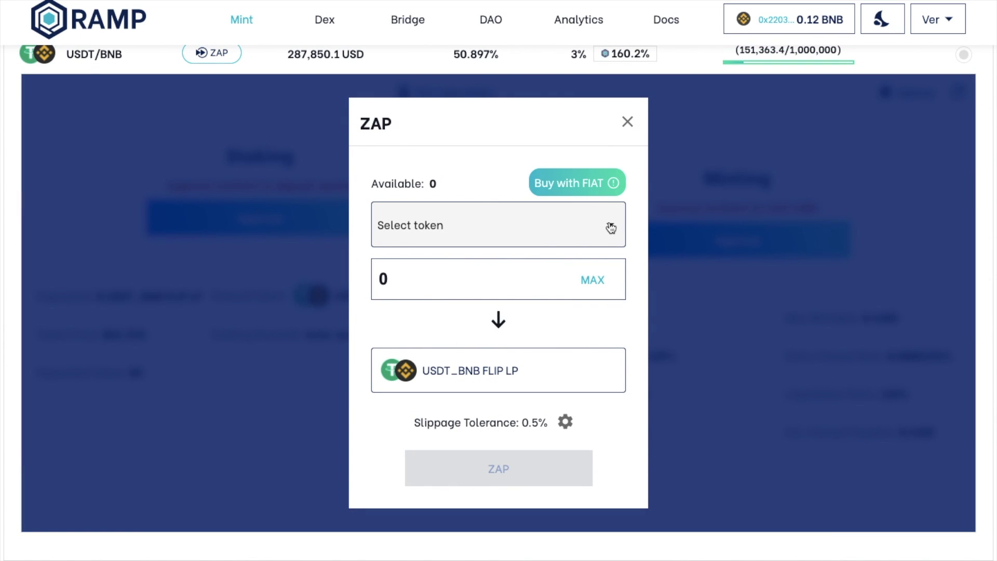
# - Preview zapping the full BNB balance, cancel it, and approve the USDT/BNB staking contract
pyautogui.click(610, 227)
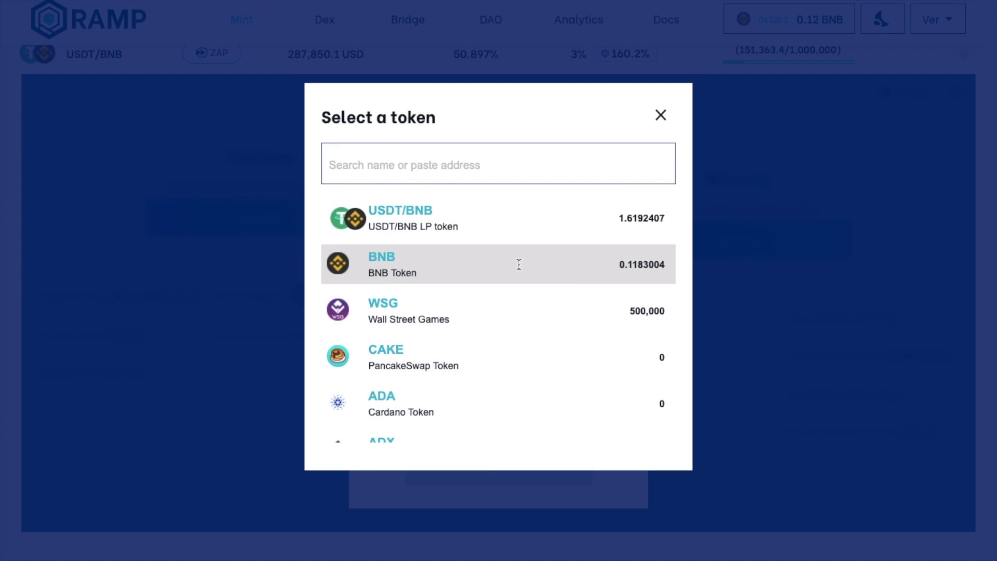
pyautogui.click(519, 264)
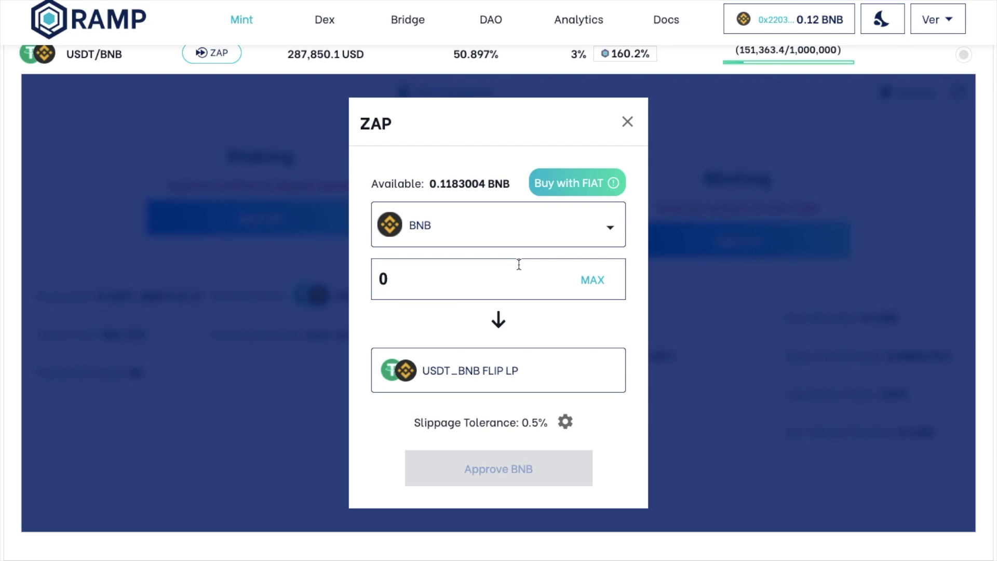
pyautogui.click(593, 281)
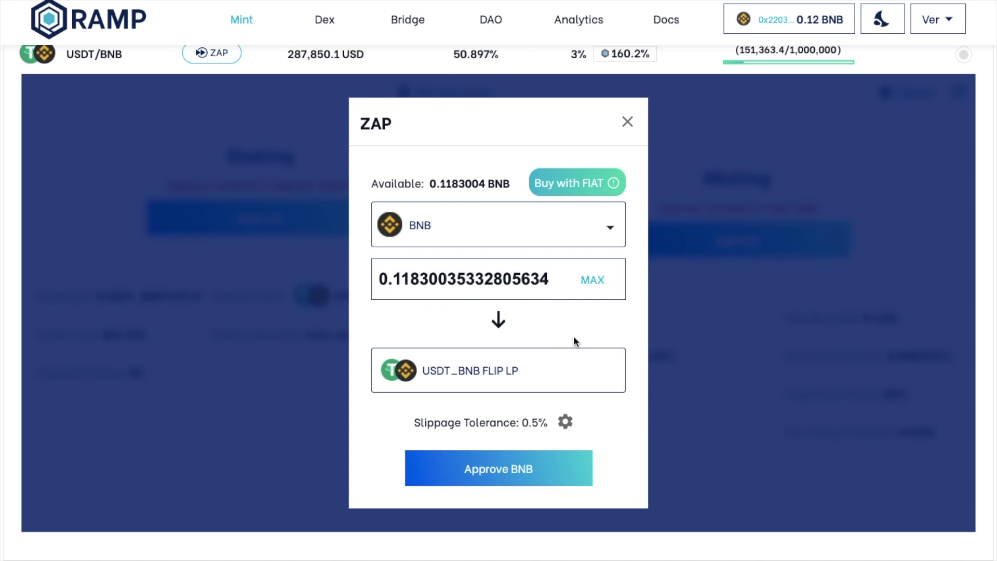
pyautogui.click(628, 122)
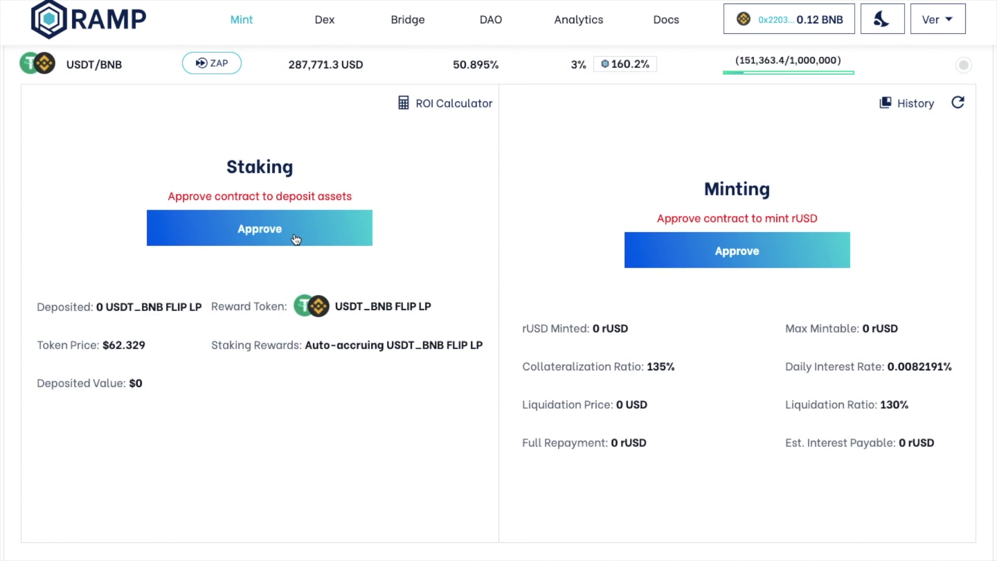
pyautogui.click(295, 238)
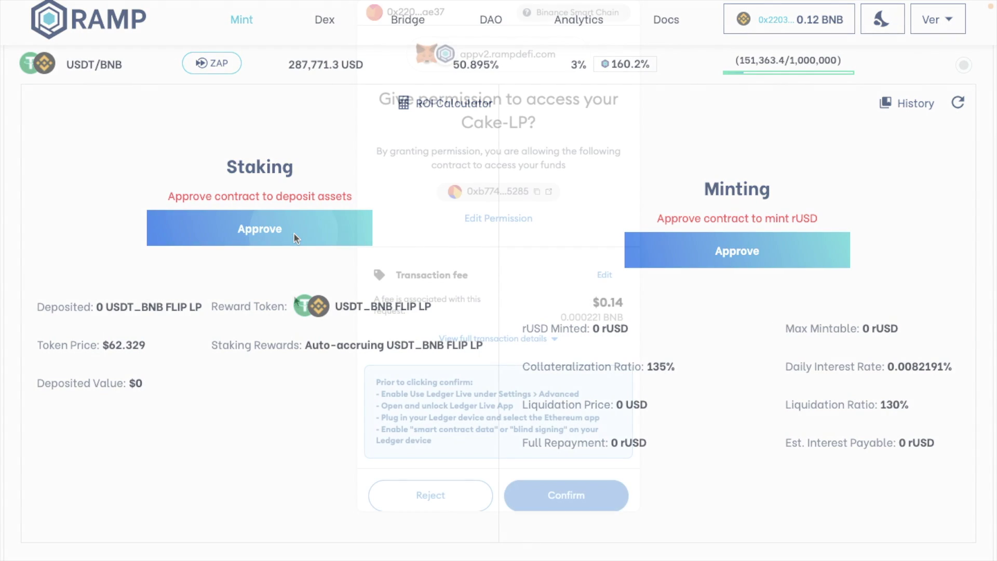
pyautogui.scroll(-1, 582, 410)
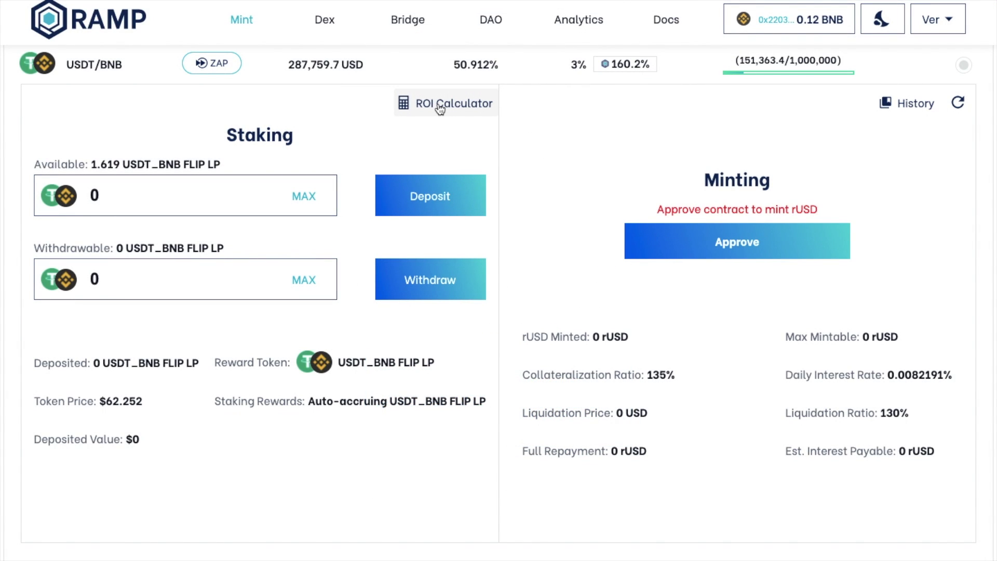
# - Project 1D, 7D and 30D returns on the LP balance, then stake all 1.619 USDT/BNB LP tokens
pyautogui.click(462, 105)
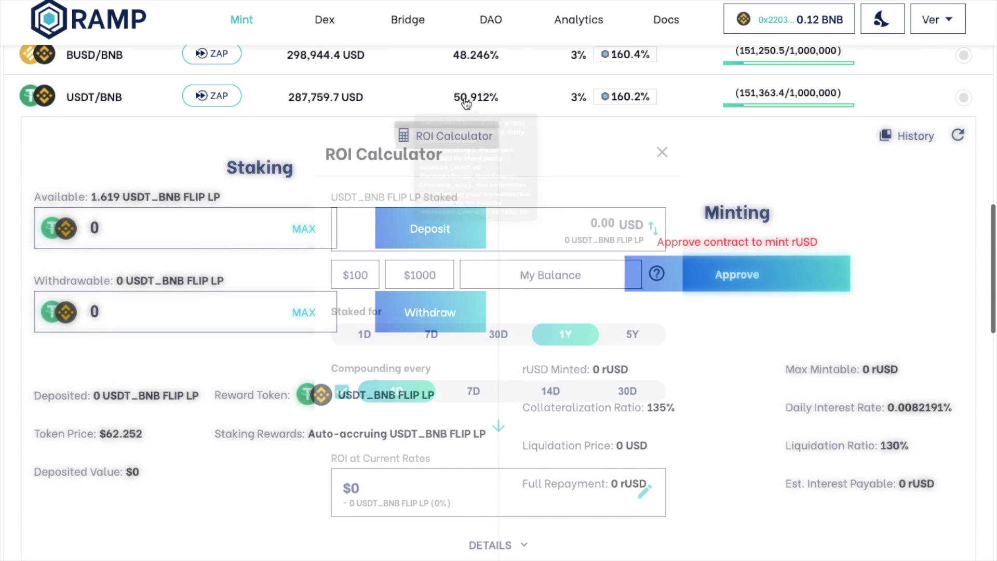
pyautogui.scroll(-1, 632, 192)
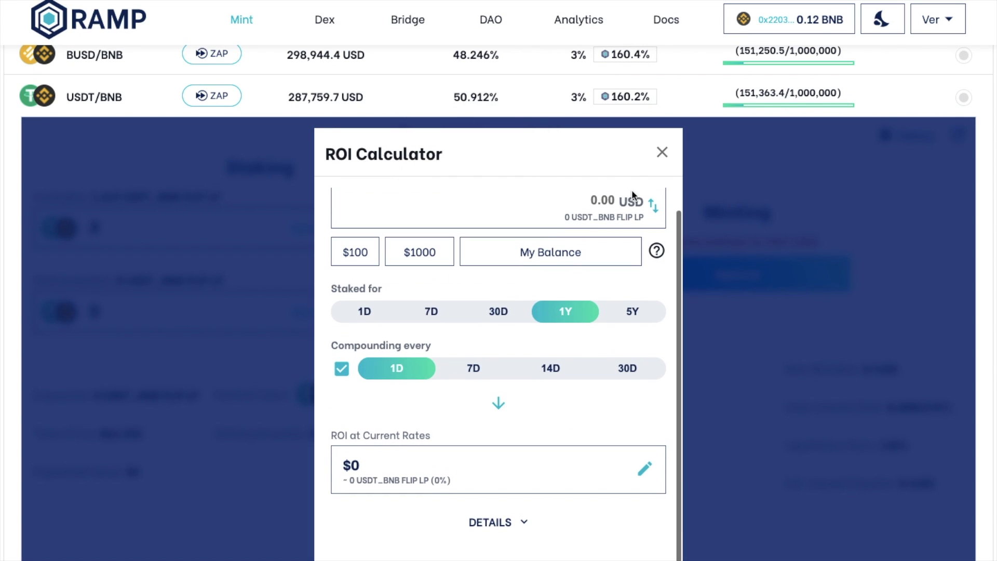
pyautogui.scroll(1, 632, 193)
pyautogui.click(524, 275)
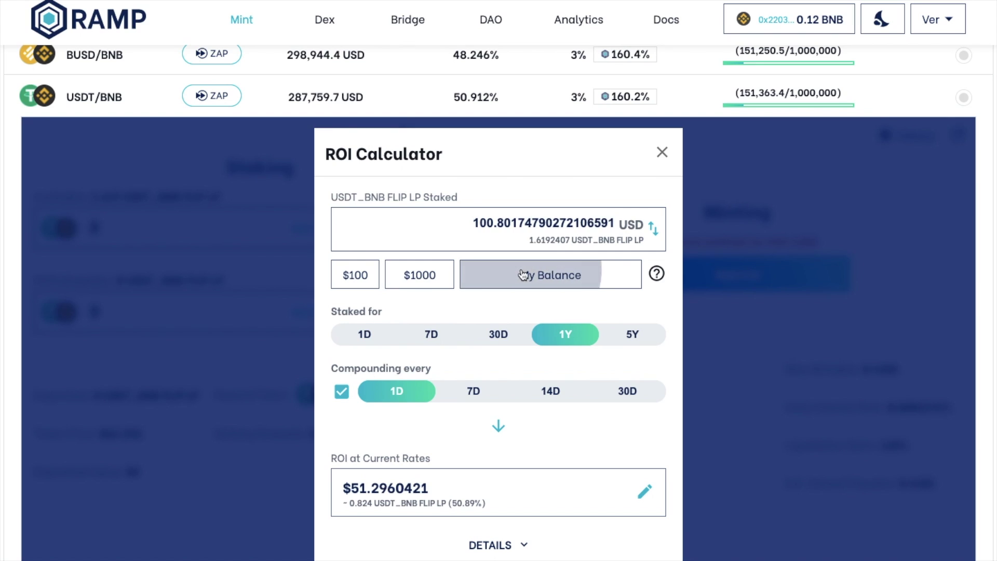
pyautogui.click(364, 341)
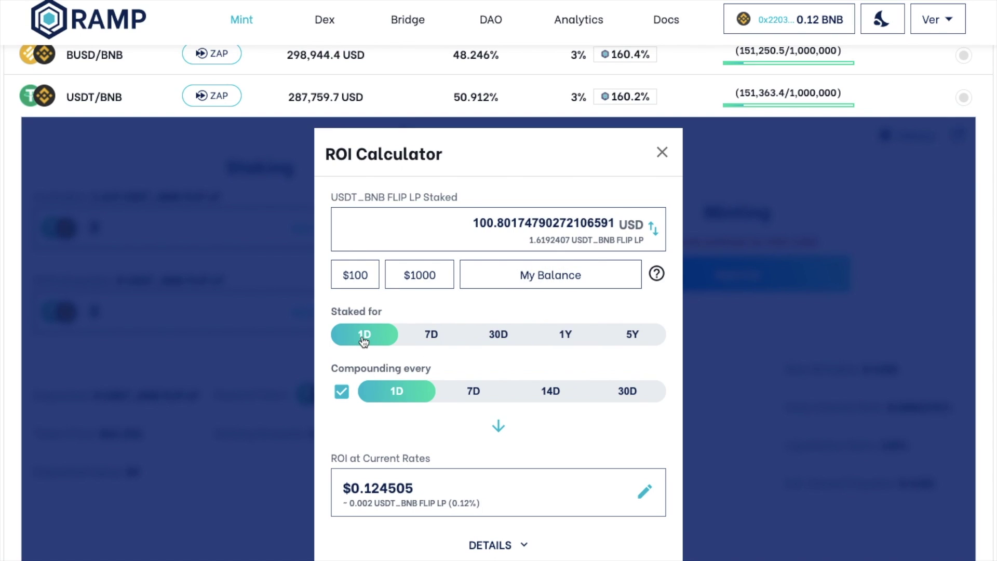
pyautogui.click(432, 337)
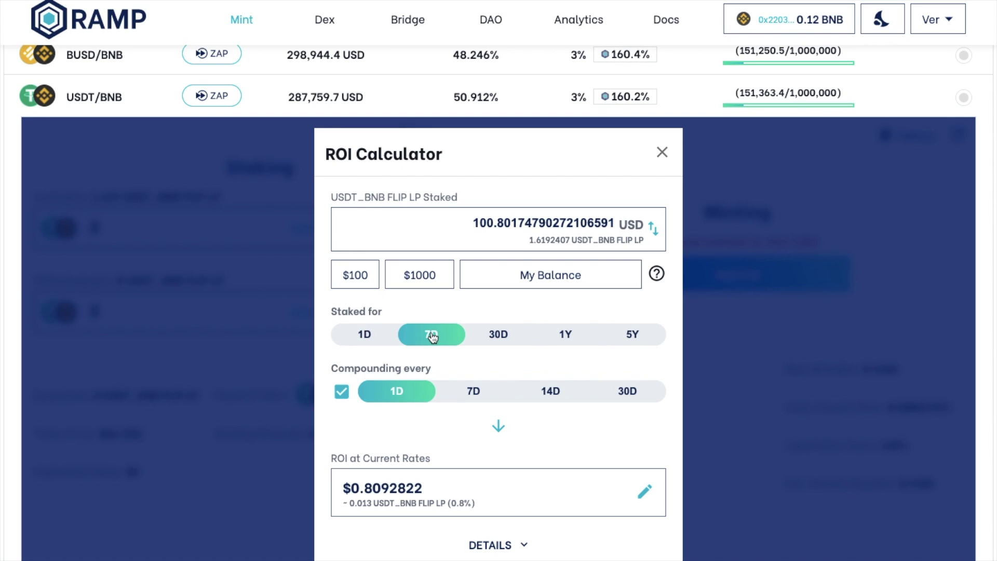
pyautogui.click(494, 341)
pyautogui.click(301, 229)
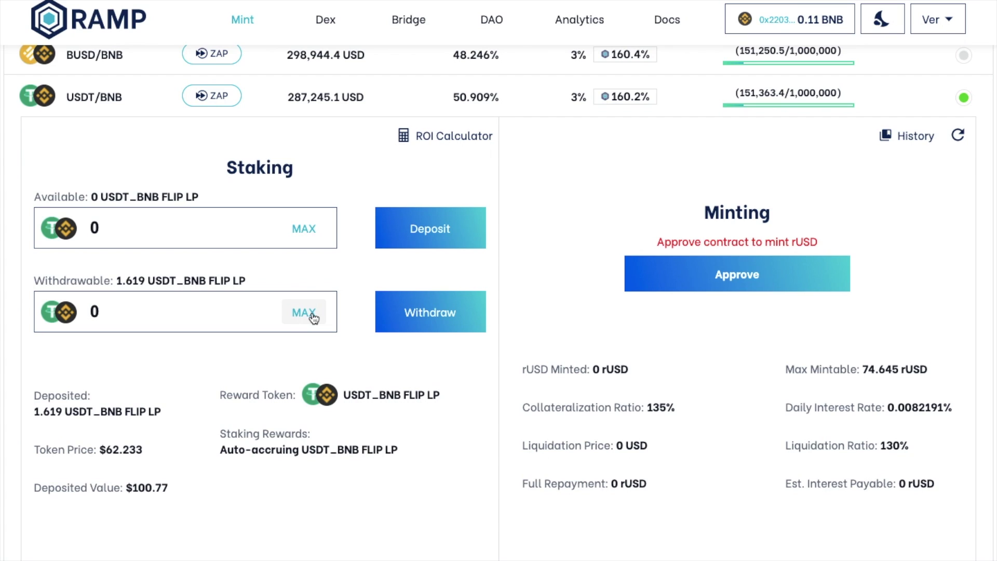
pyautogui.click(314, 318)
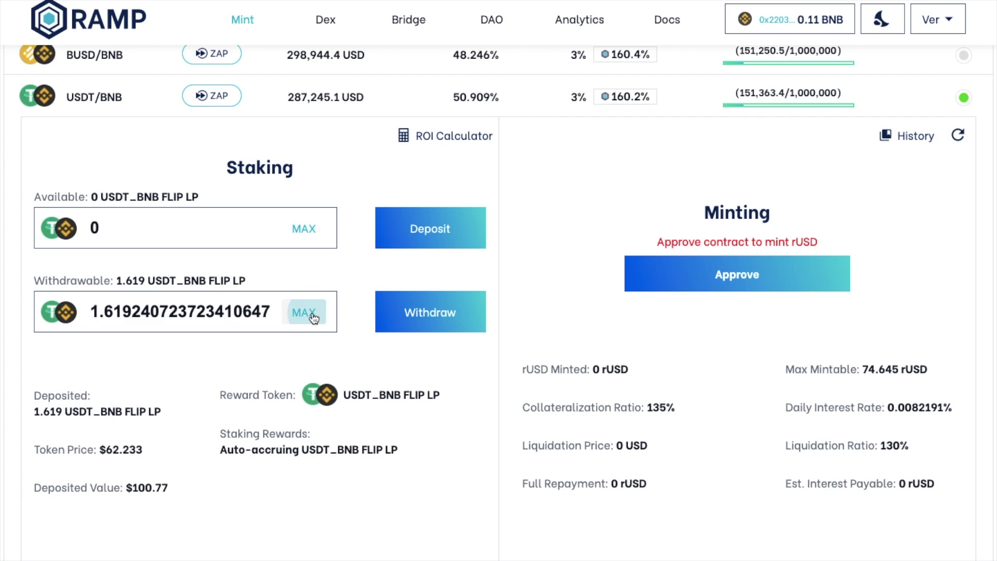
pyautogui.click(759, 287)
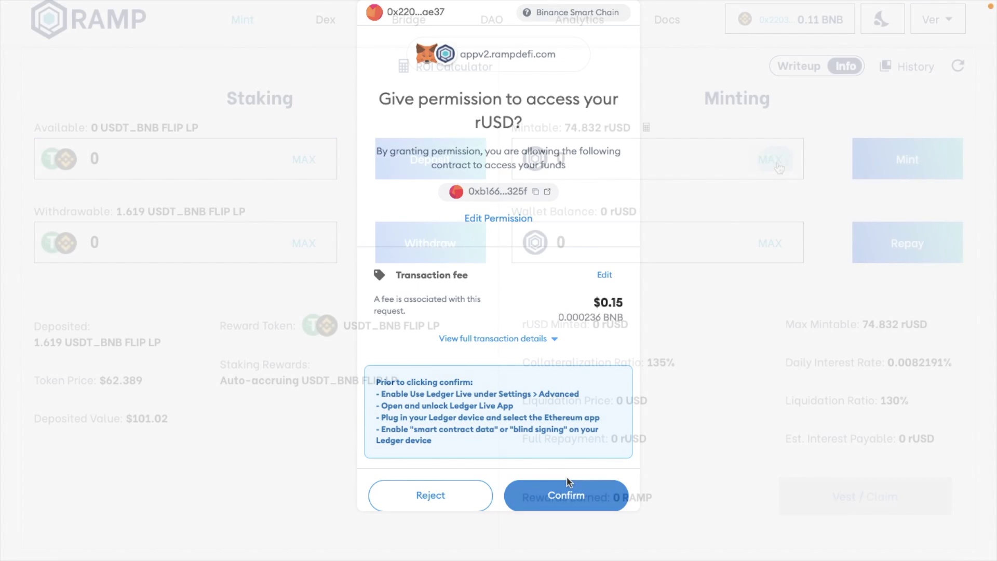
pyautogui.click(572, 491)
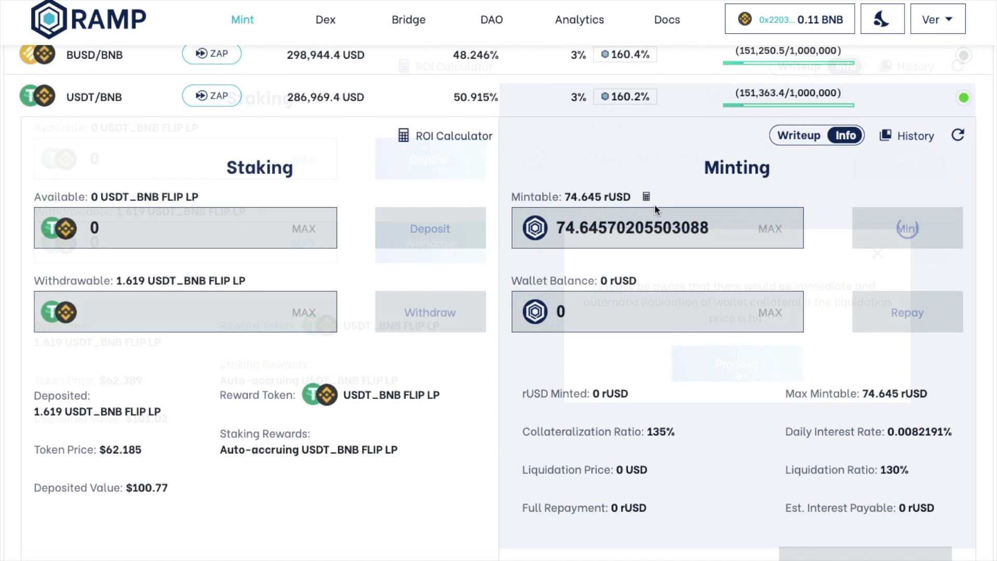
pyautogui.click(646, 197)
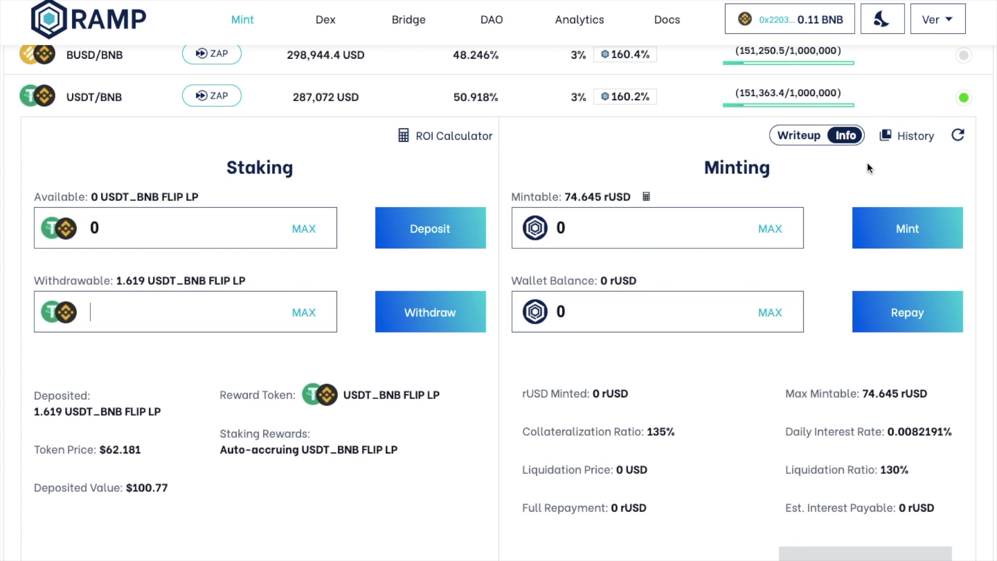
# - Mint the maximum 74.791 rUSD against the staked USDT/BNB LP, accepting the liquidation warning
pyautogui.click(767, 233)
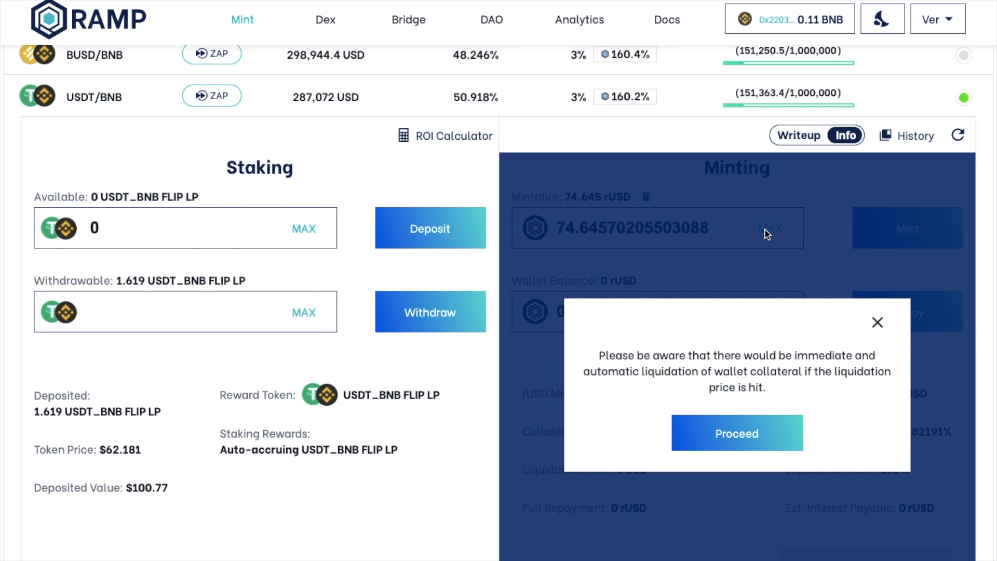
pyautogui.click(930, 233)
pyautogui.click(932, 233)
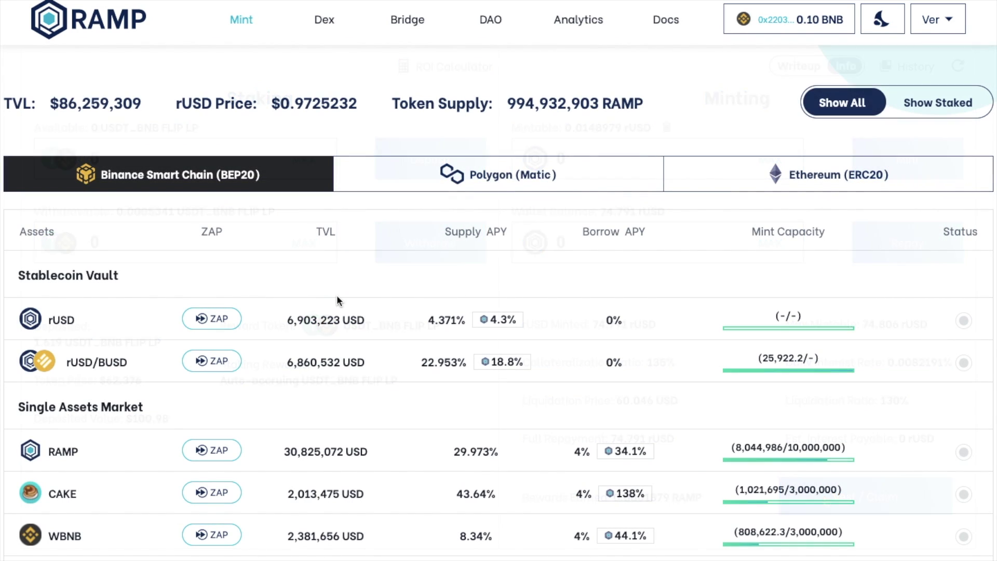
pyautogui.scroll(-4, 342, 290)
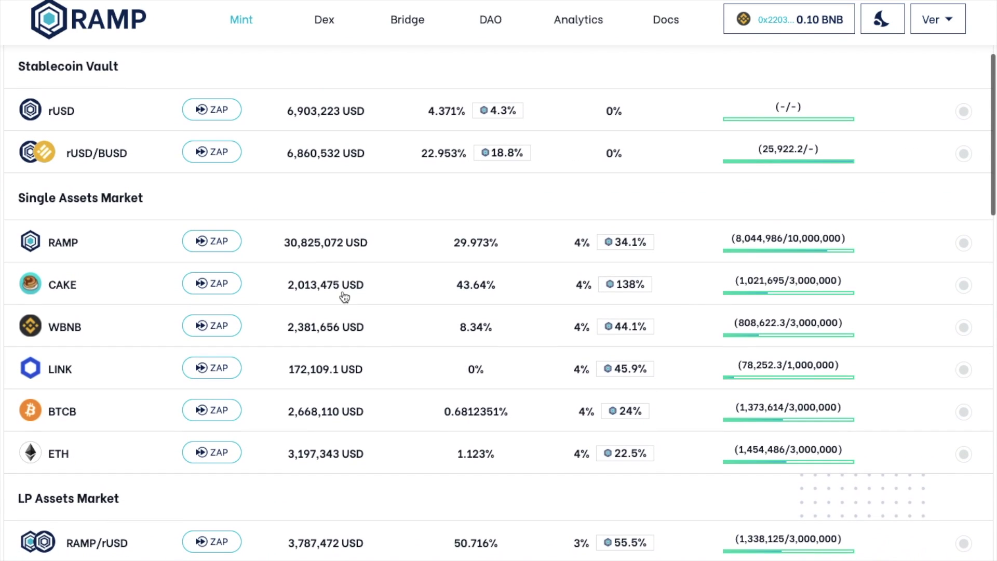
# - Expand the RAMP market details, then go to the rUSD BSC-Polygon Bridge page
pyautogui.click(349, 259)
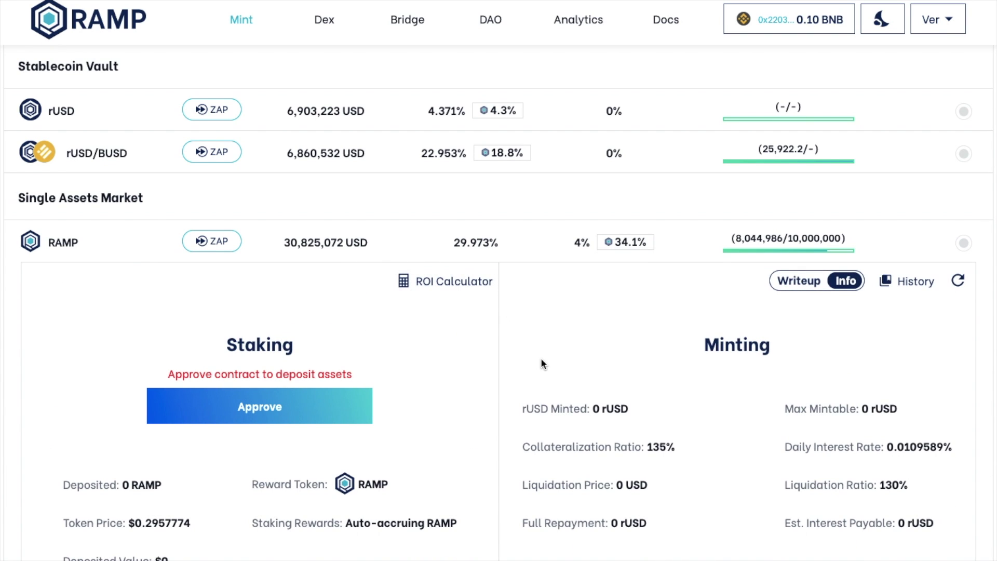
pyautogui.scroll(-2, 541, 357)
pyautogui.scroll(-2, 541, 357)
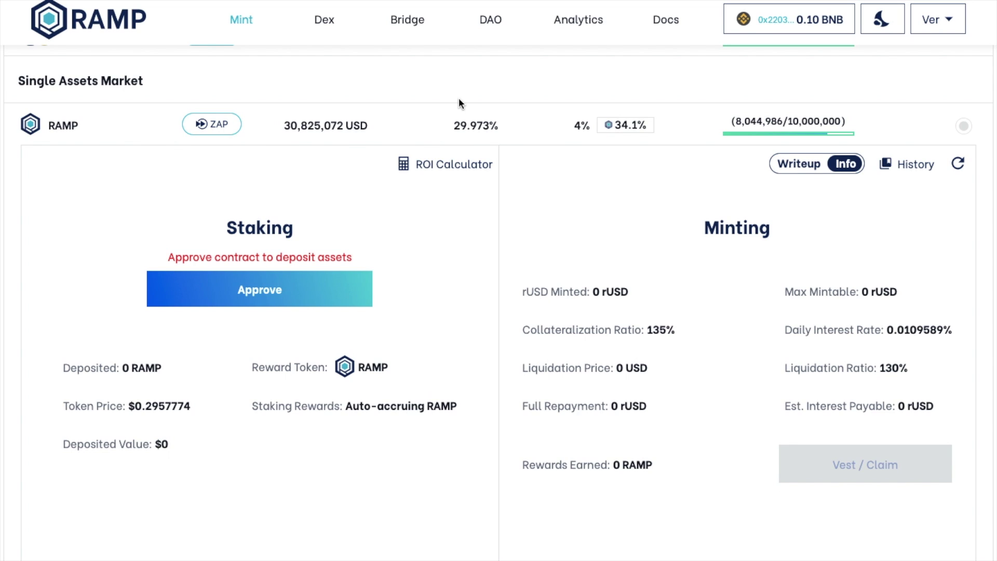
pyautogui.click(409, 21)
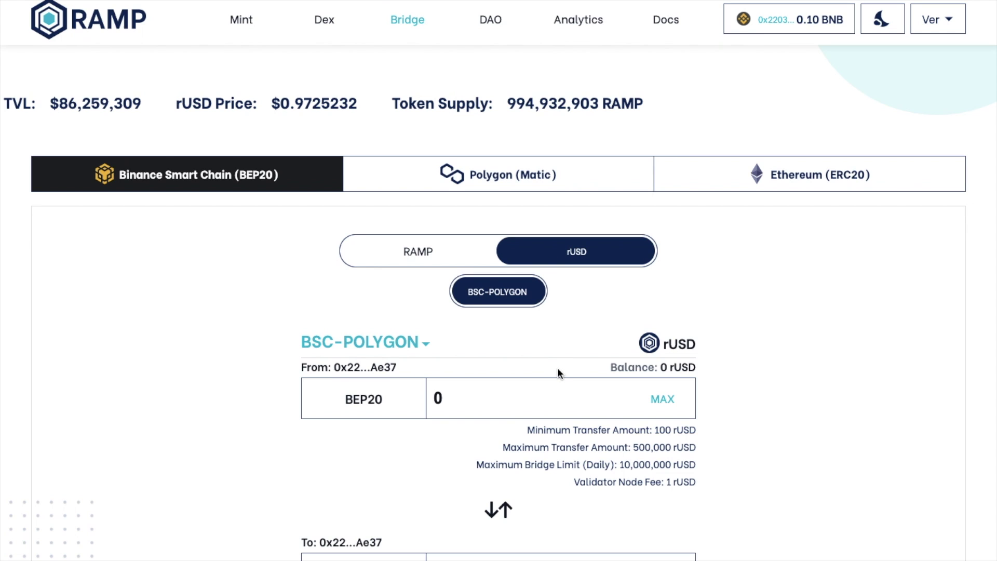
# - Scroll down the Bridge form to the TELEPORT button to review the rUSD transfer
pyautogui.scroll(-3, 558, 370)
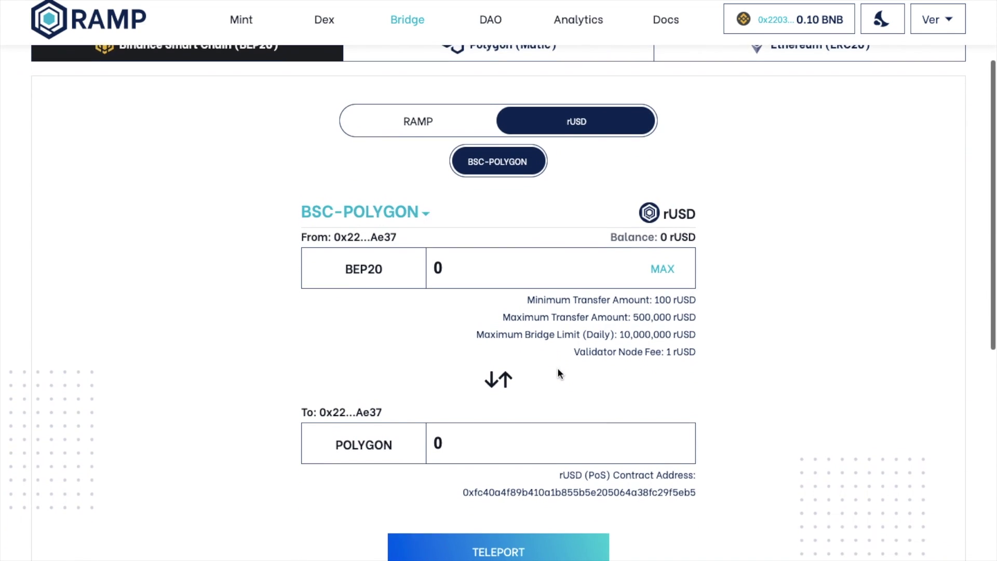
pyautogui.scroll(-1, 559, 373)
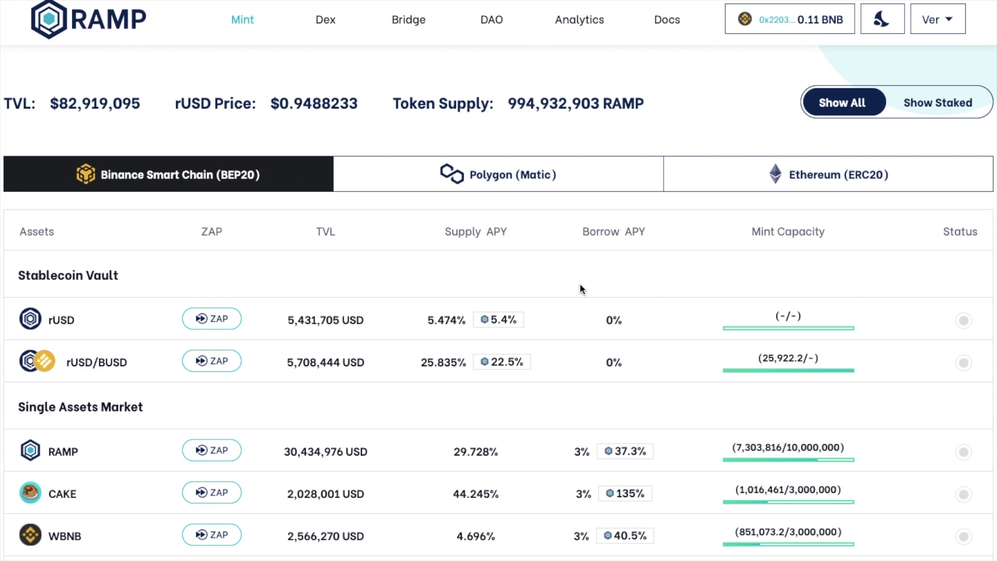
# - Repay the full 74.791 rUSD balance minted on the USDT/BNB vault
pyautogui.scroll(-8, 580, 288)
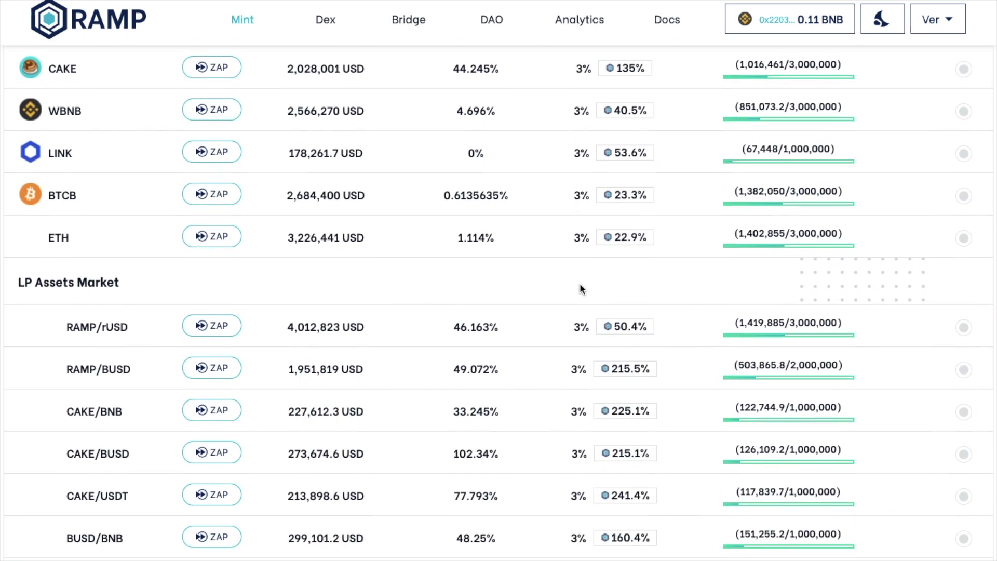
pyautogui.scroll(-7, 580, 289)
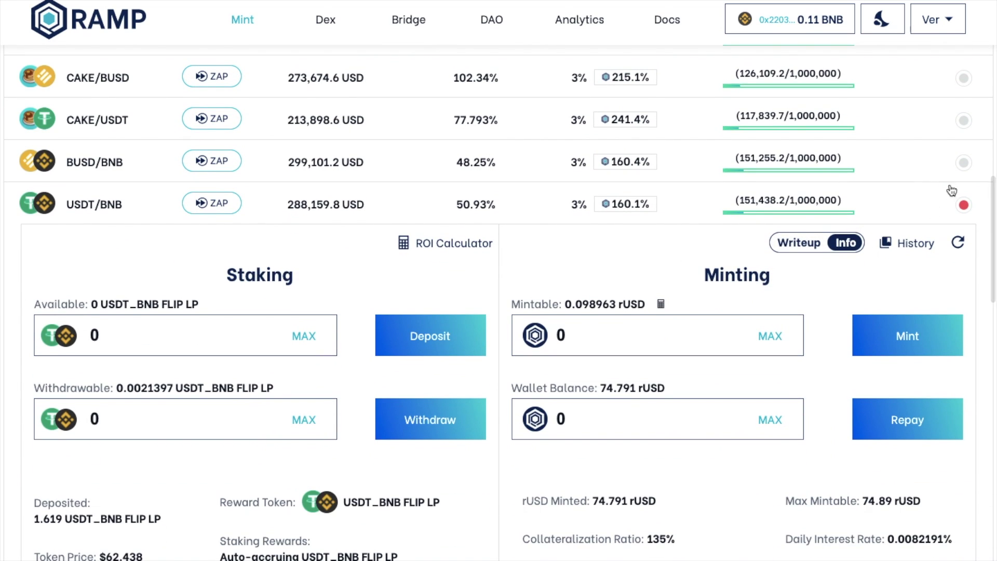
pyautogui.moveTo(967, 205)
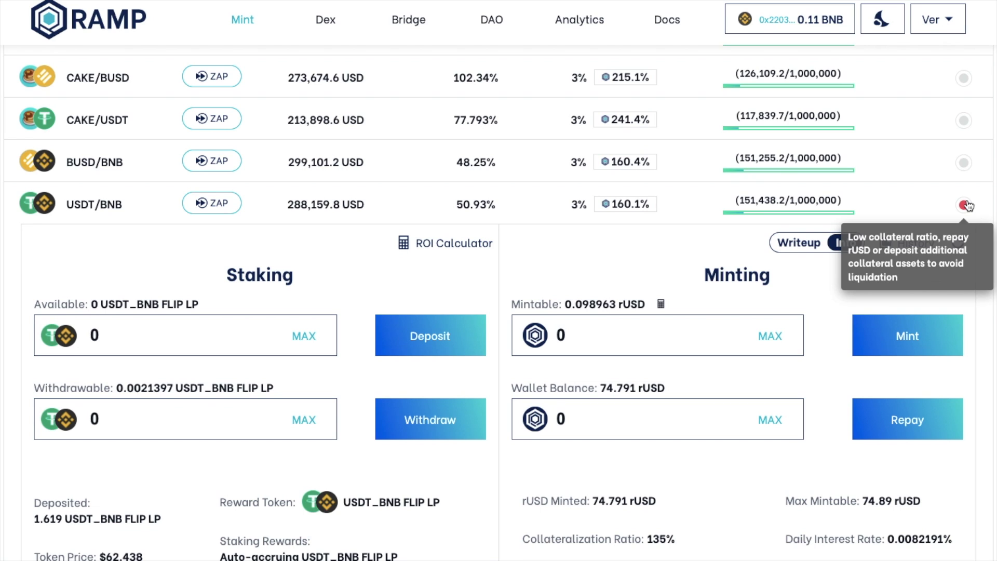
pyautogui.click(770, 420)
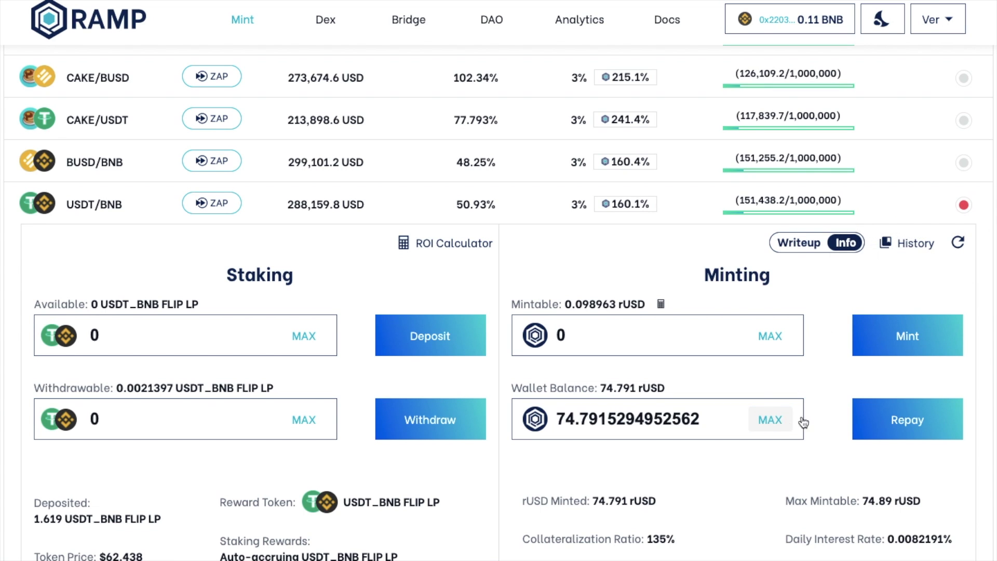
pyautogui.click(890, 421)
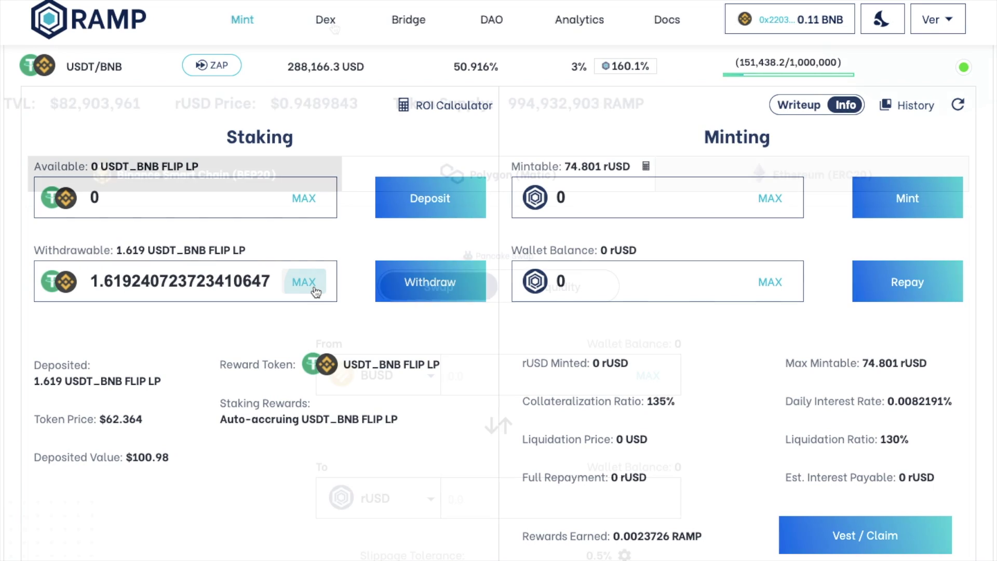
# - Open the Dex page and switch to its Liquidity section
pyautogui.click(333, 26)
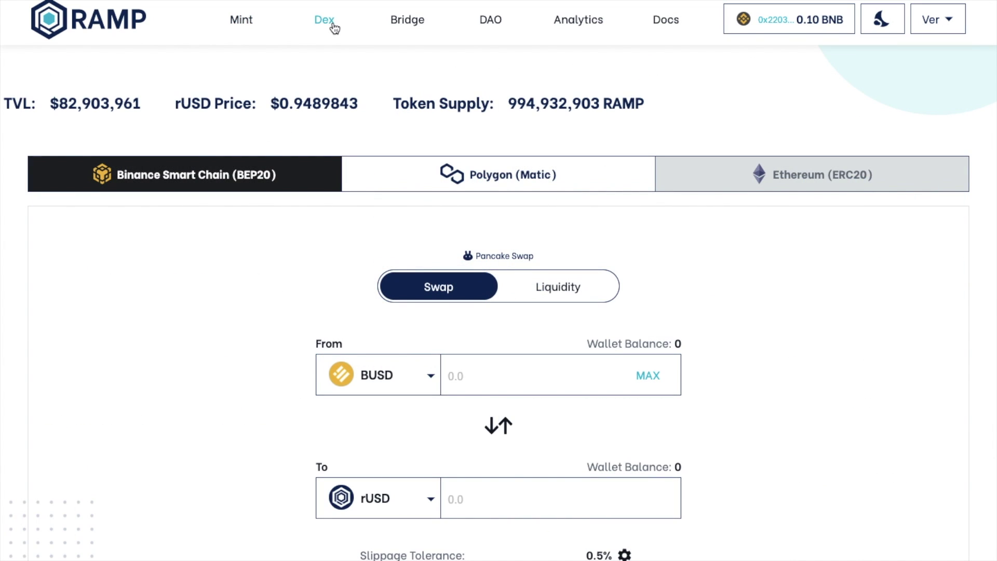
pyautogui.click(579, 299)
pyautogui.scroll(-3, 579, 299)
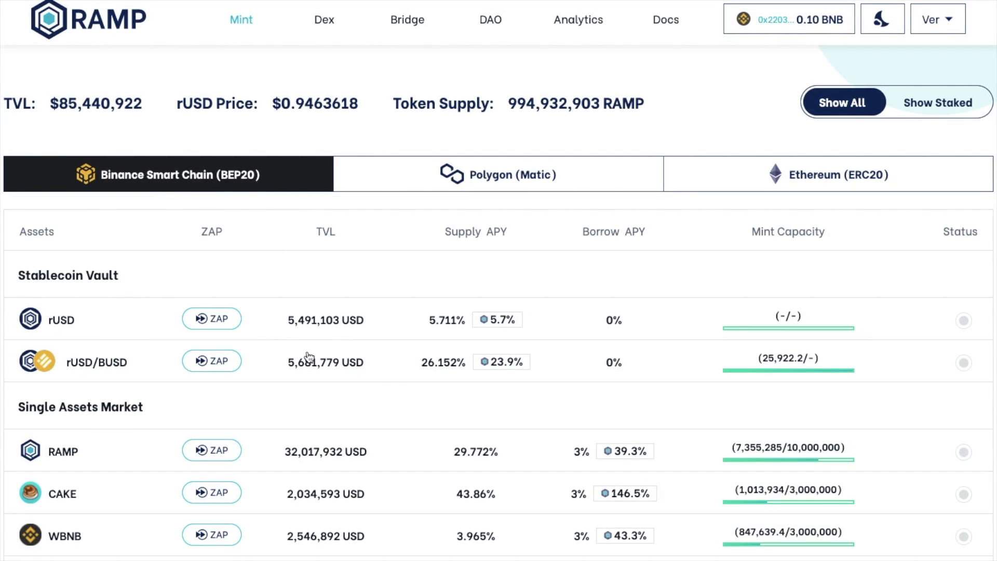
# - Open the USDT/BNB vault's transaction history, show 20 rows per page, then close it
pyautogui.scroll(-9, 309, 357)
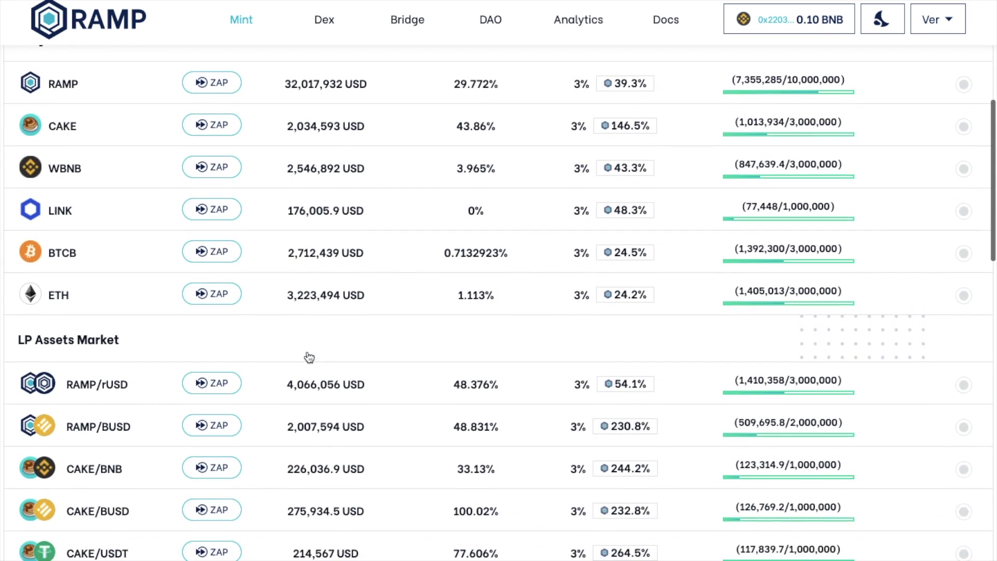
pyautogui.scroll(-3, 309, 357)
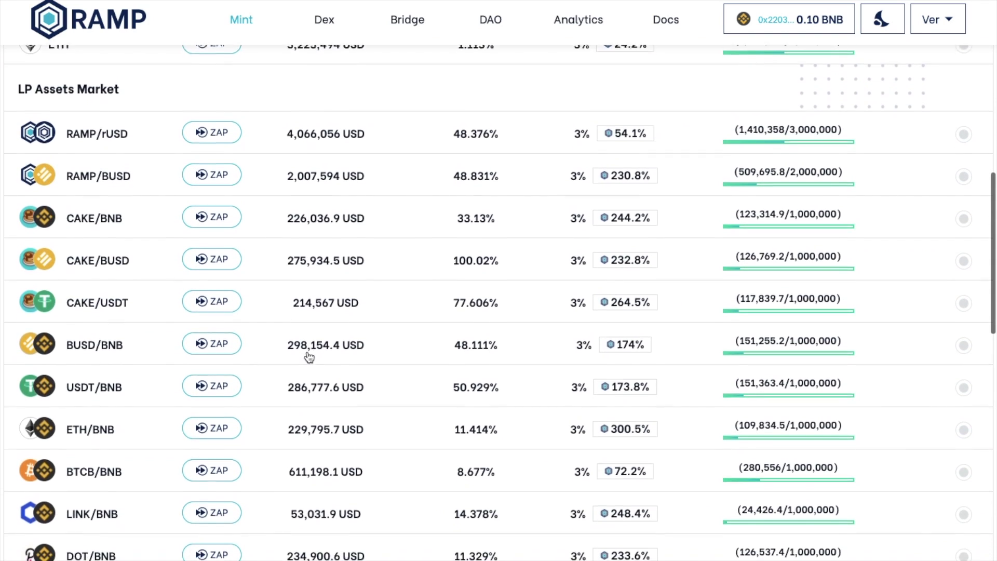
pyautogui.click(309, 357)
pyautogui.scroll(-6, 693, 408)
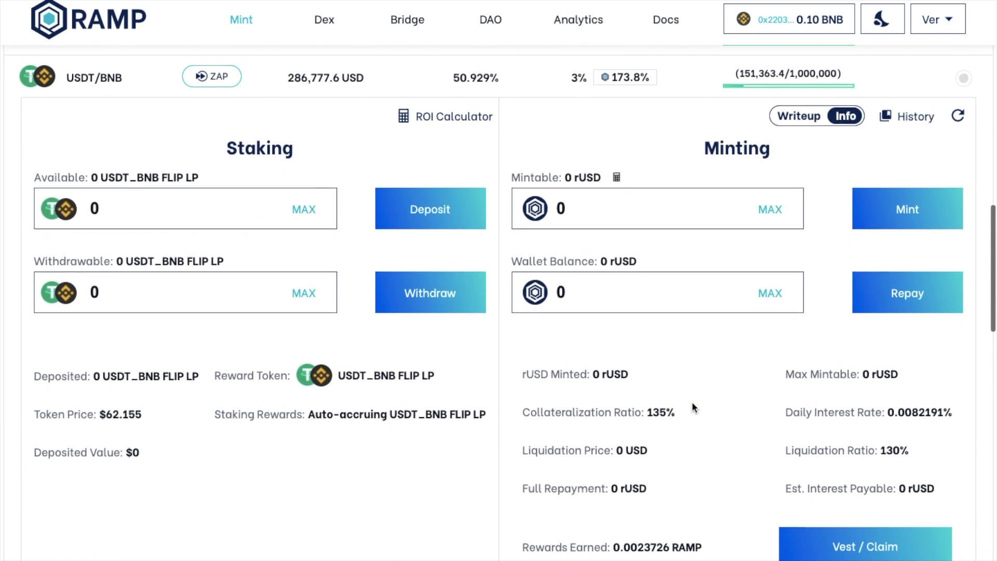
pyautogui.click(912, 103)
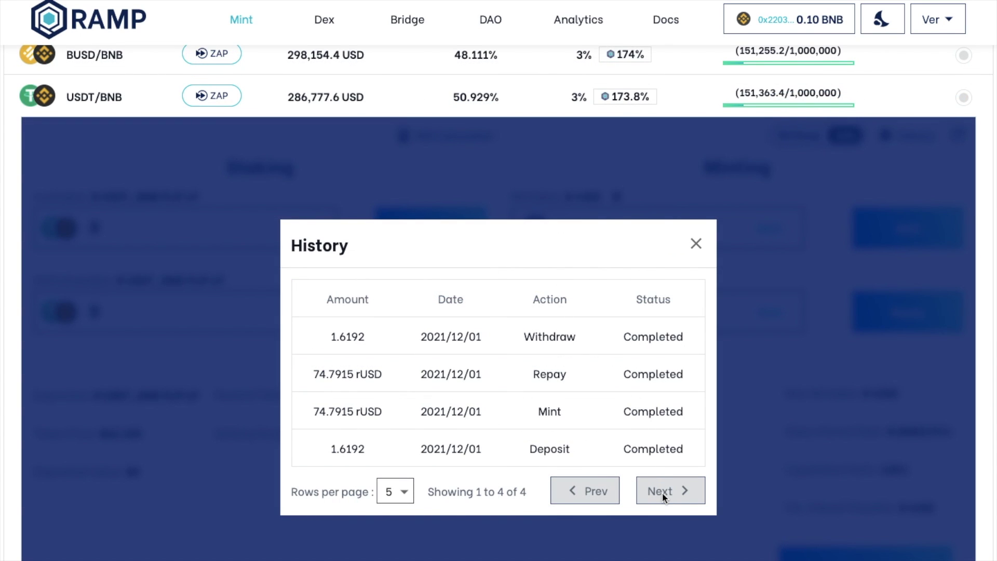
pyautogui.click(411, 497)
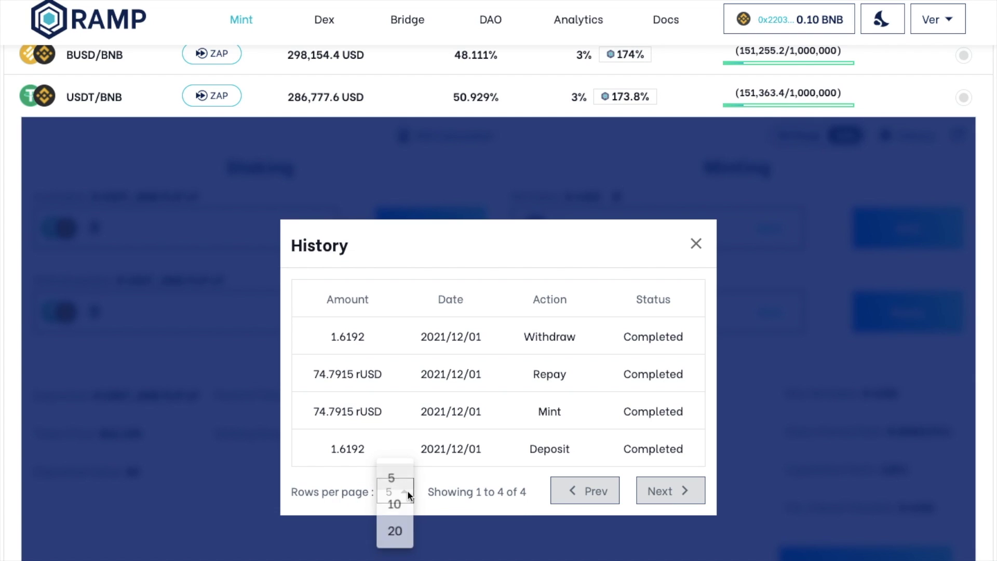
pyautogui.click(398, 537)
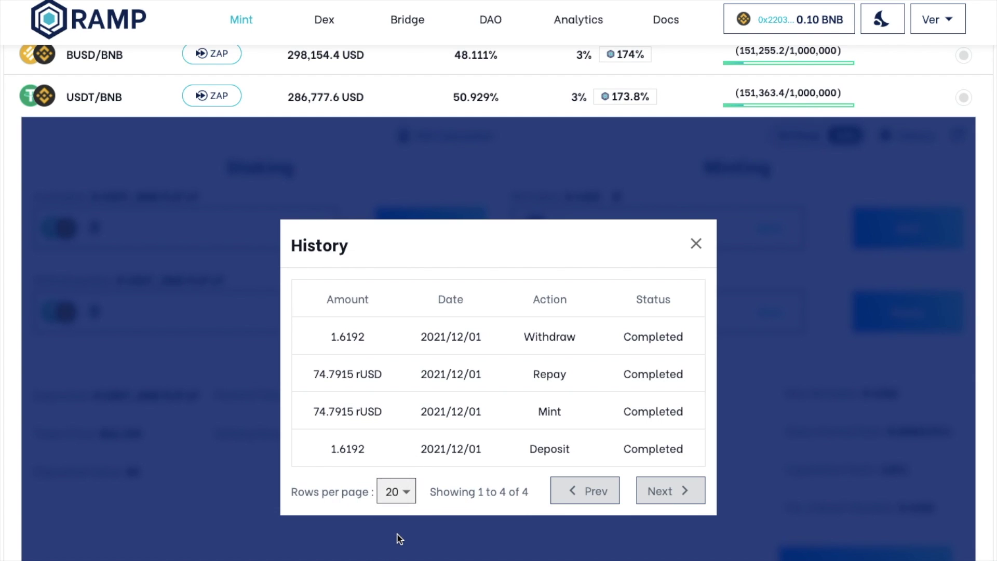
pyautogui.click(399, 539)
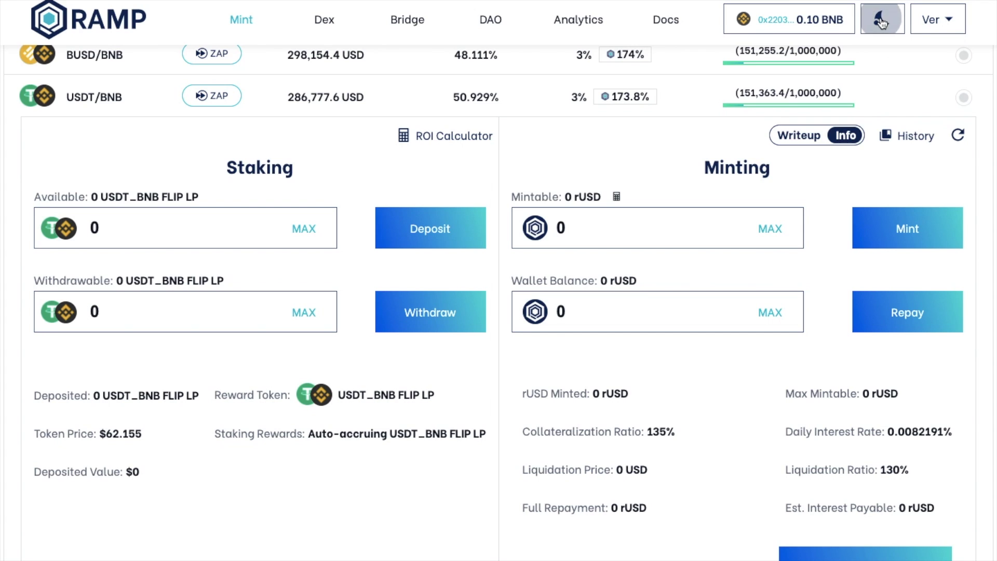
# - Turn on the dark theme with the moon toggle in the top bar
pyautogui.click(882, 23)
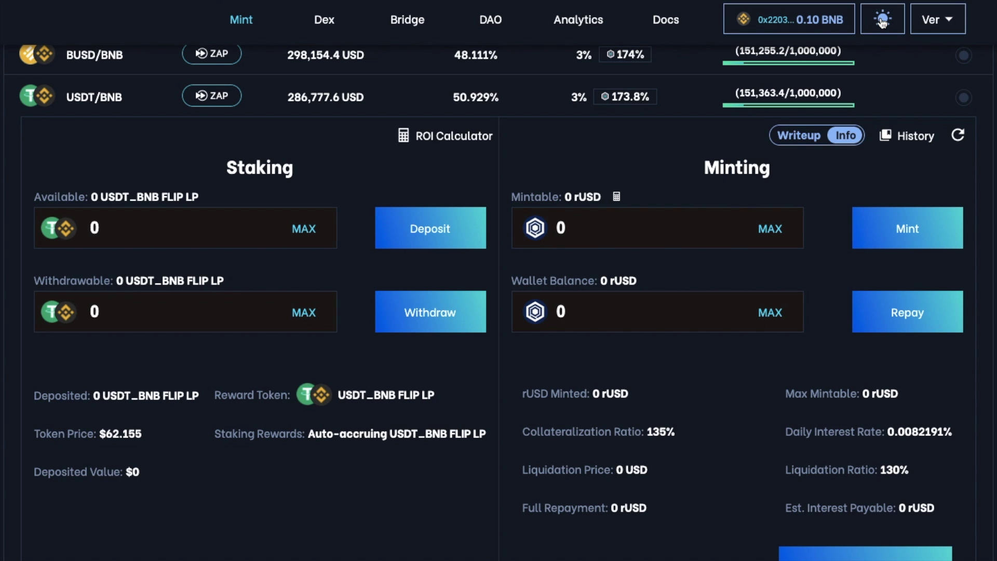